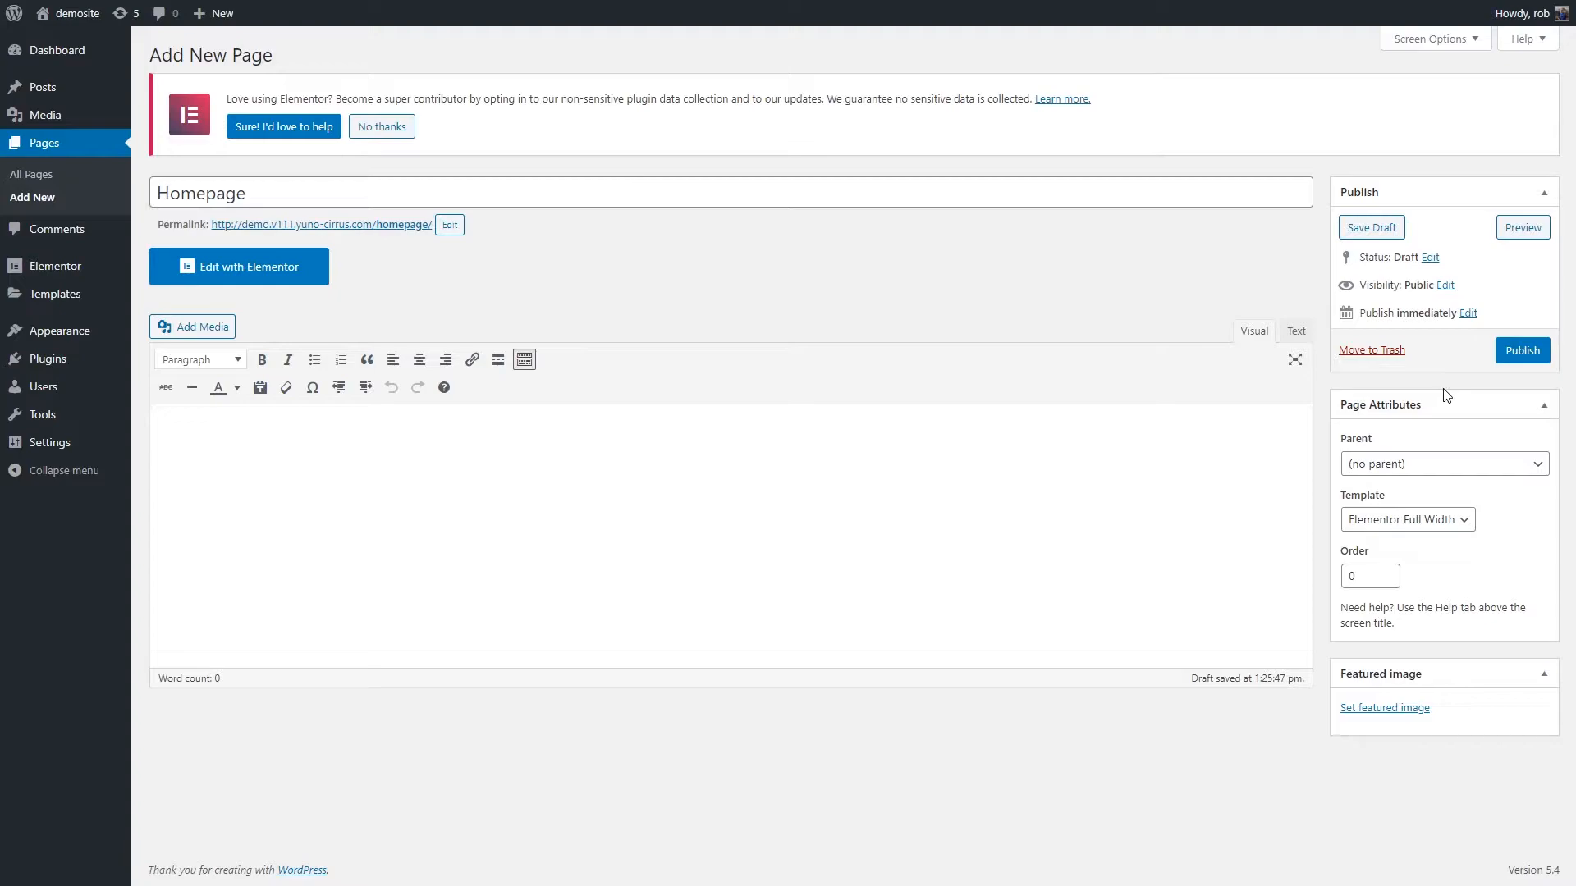
- Publish the Homepage page, and create and publish an About Us page with the Elementor Full Width template
{"action": "left_click", "coordinate": [1514, 358]}
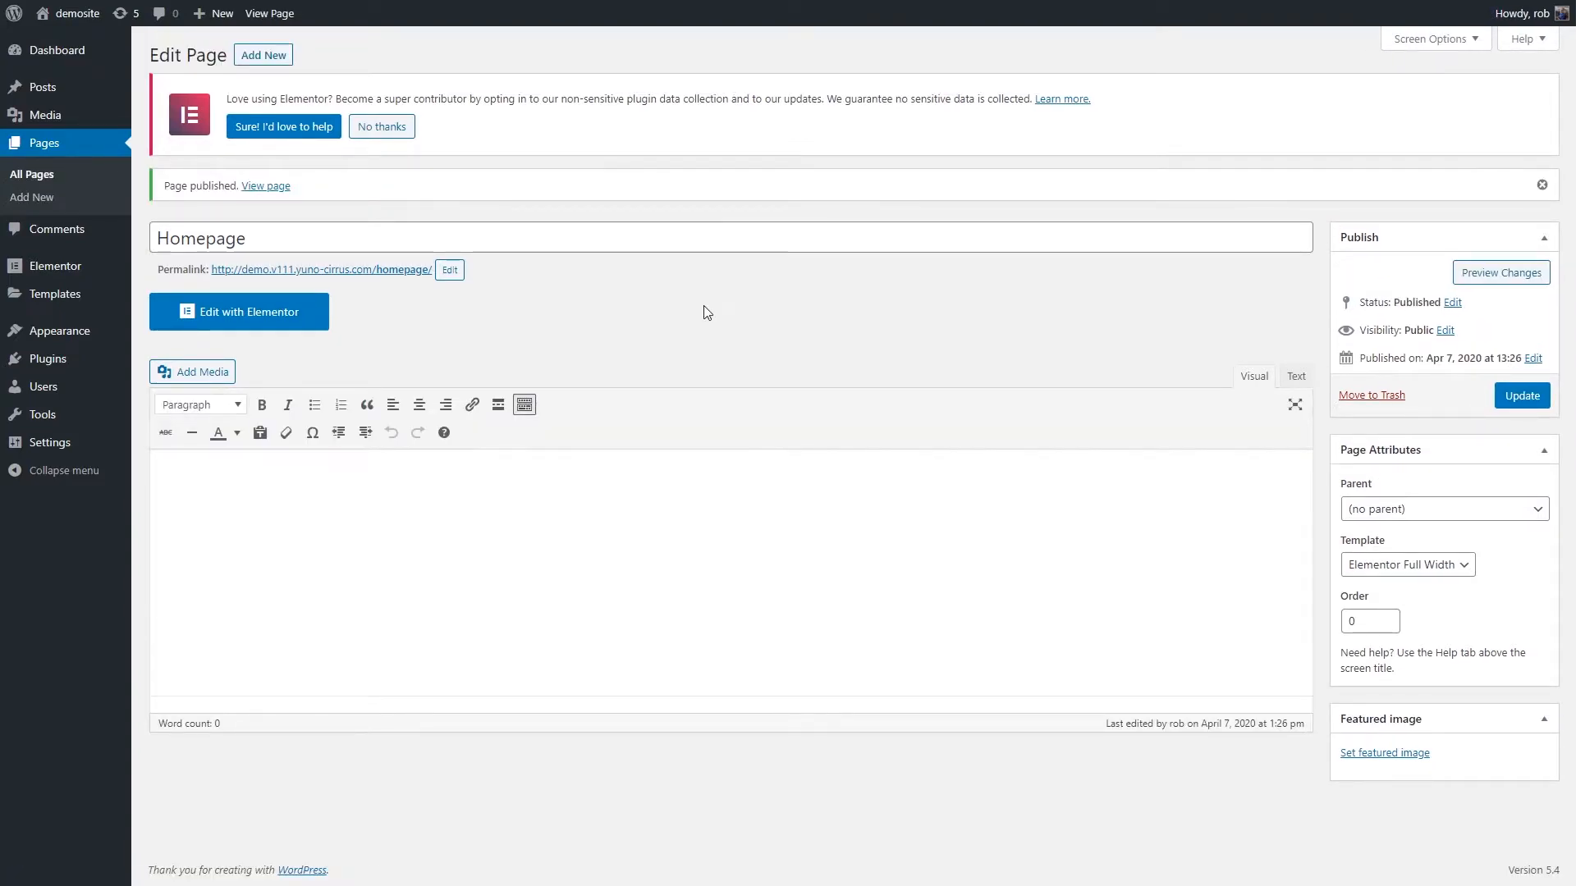
{"action": "left_click", "coordinate": [271, 57]}
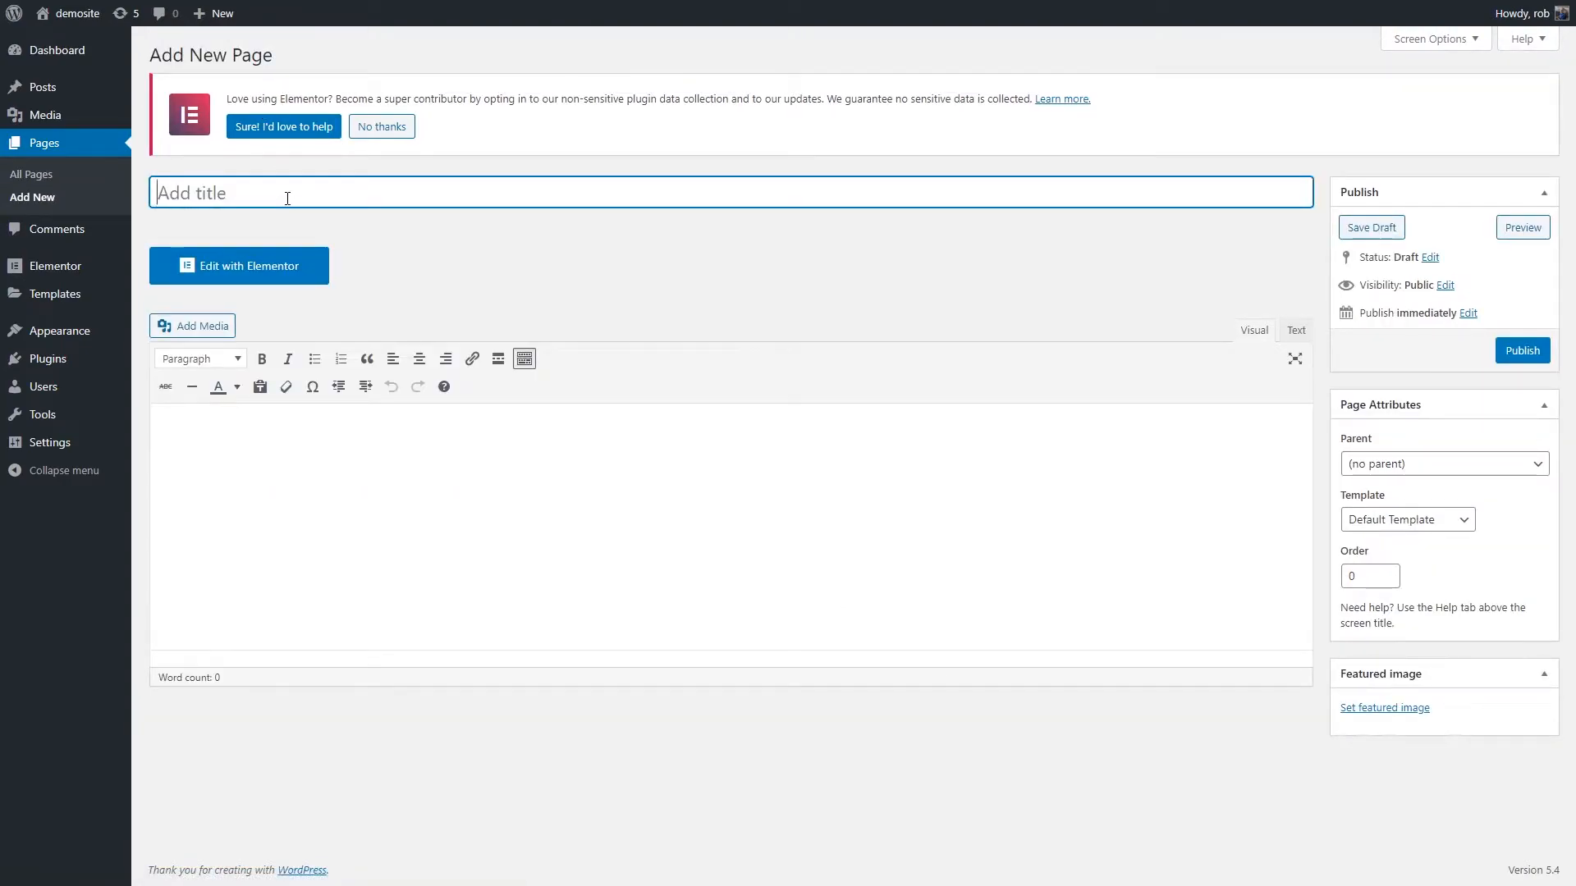
{"action": "type", "text": "About Us"}
{"action": "left_click", "coordinate": [1387, 522]}
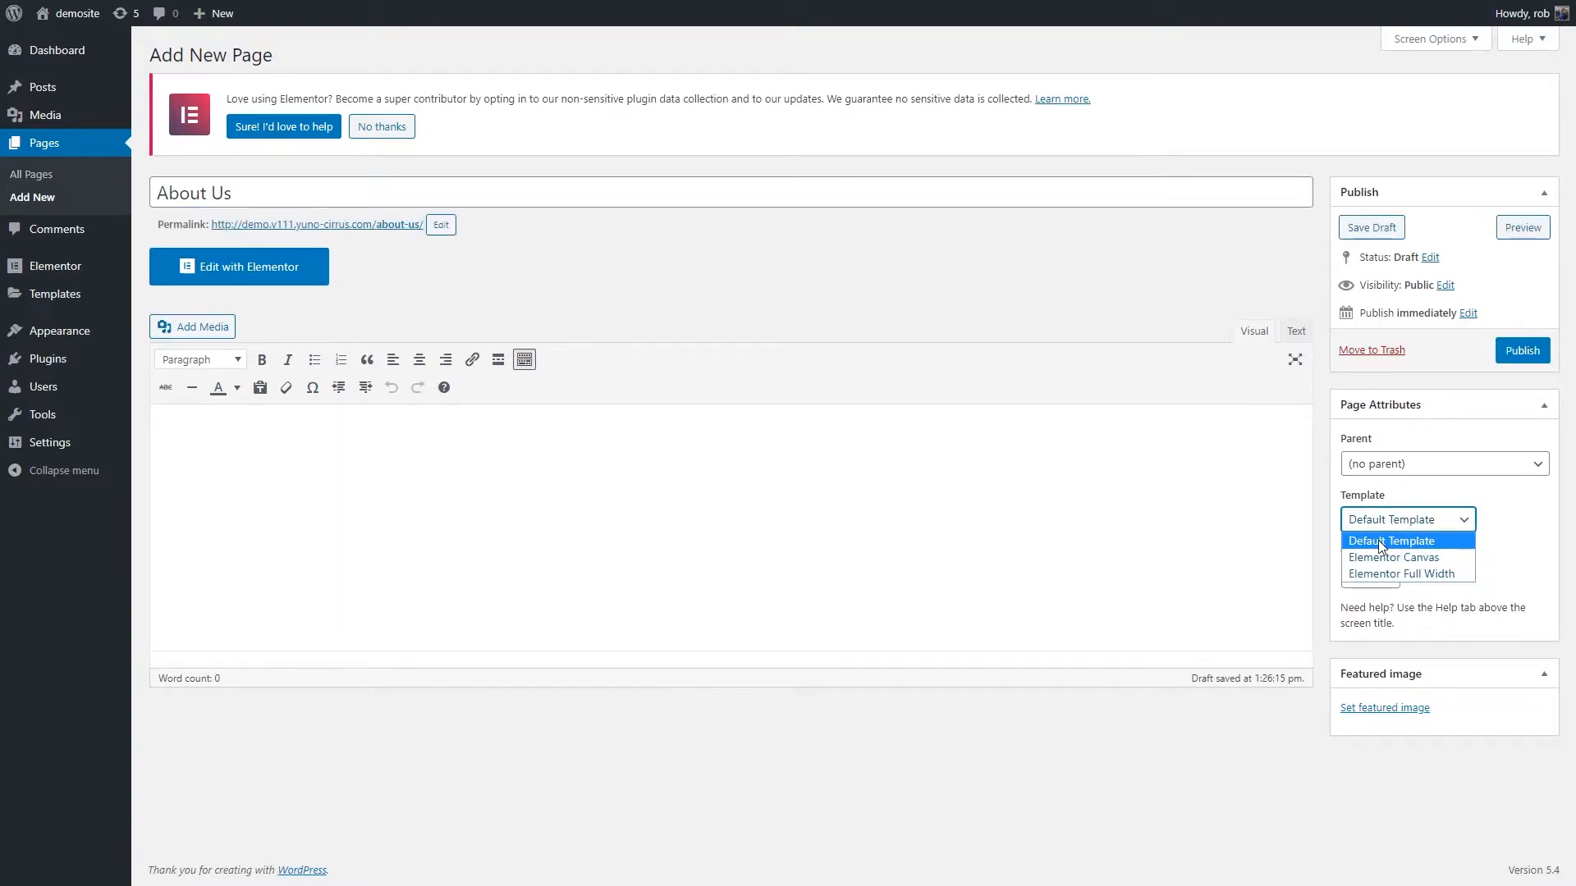
{"action": "left_click", "coordinate": [1381, 574]}
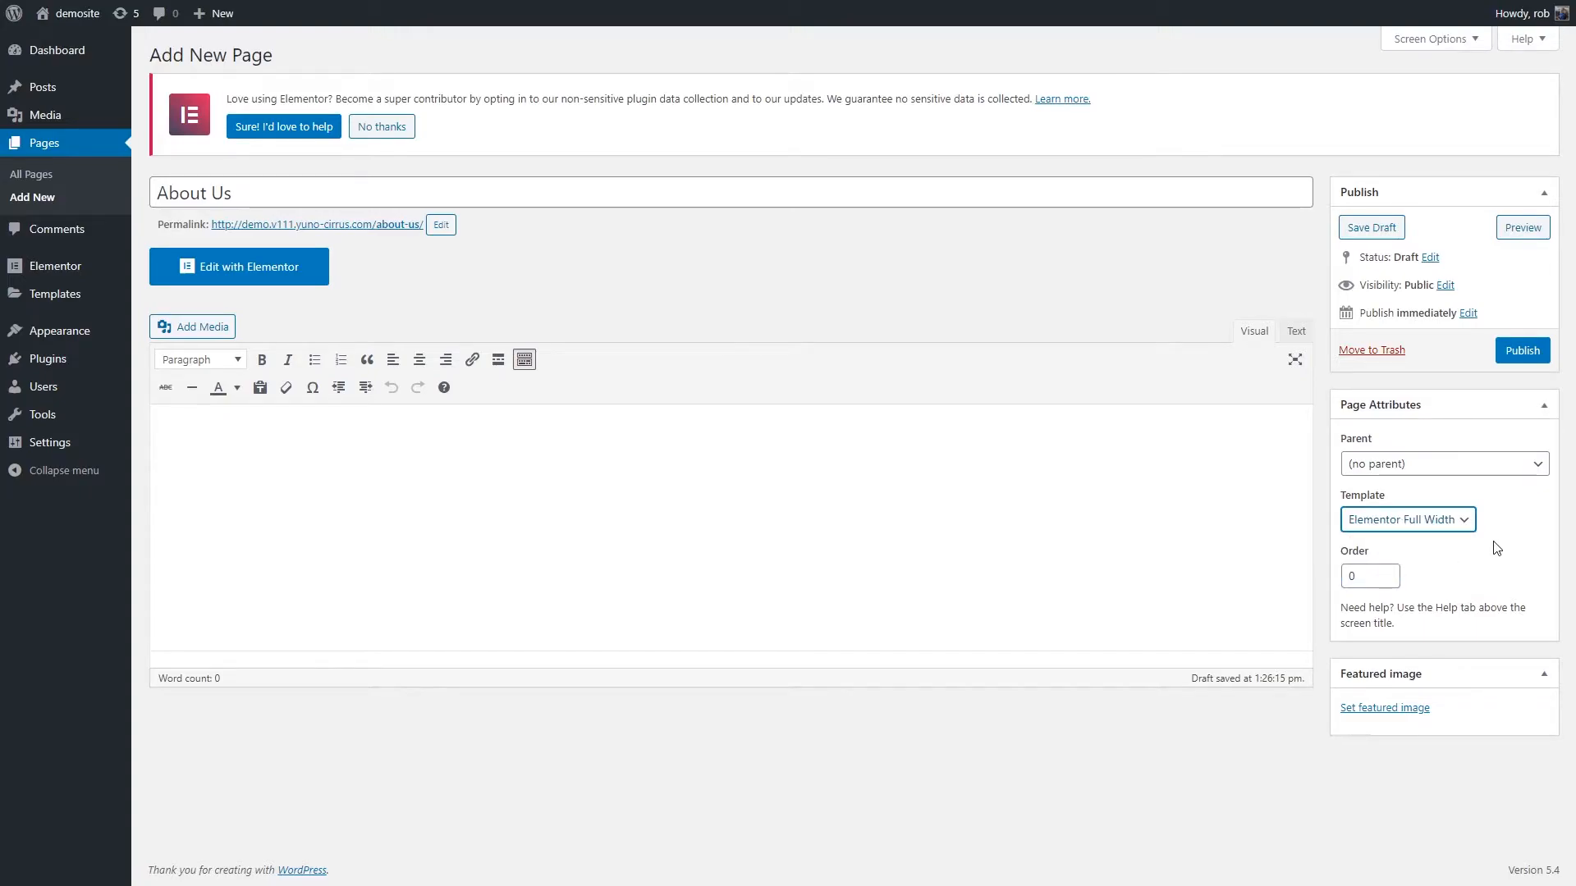
{"action": "left_click", "coordinate": [1527, 353]}
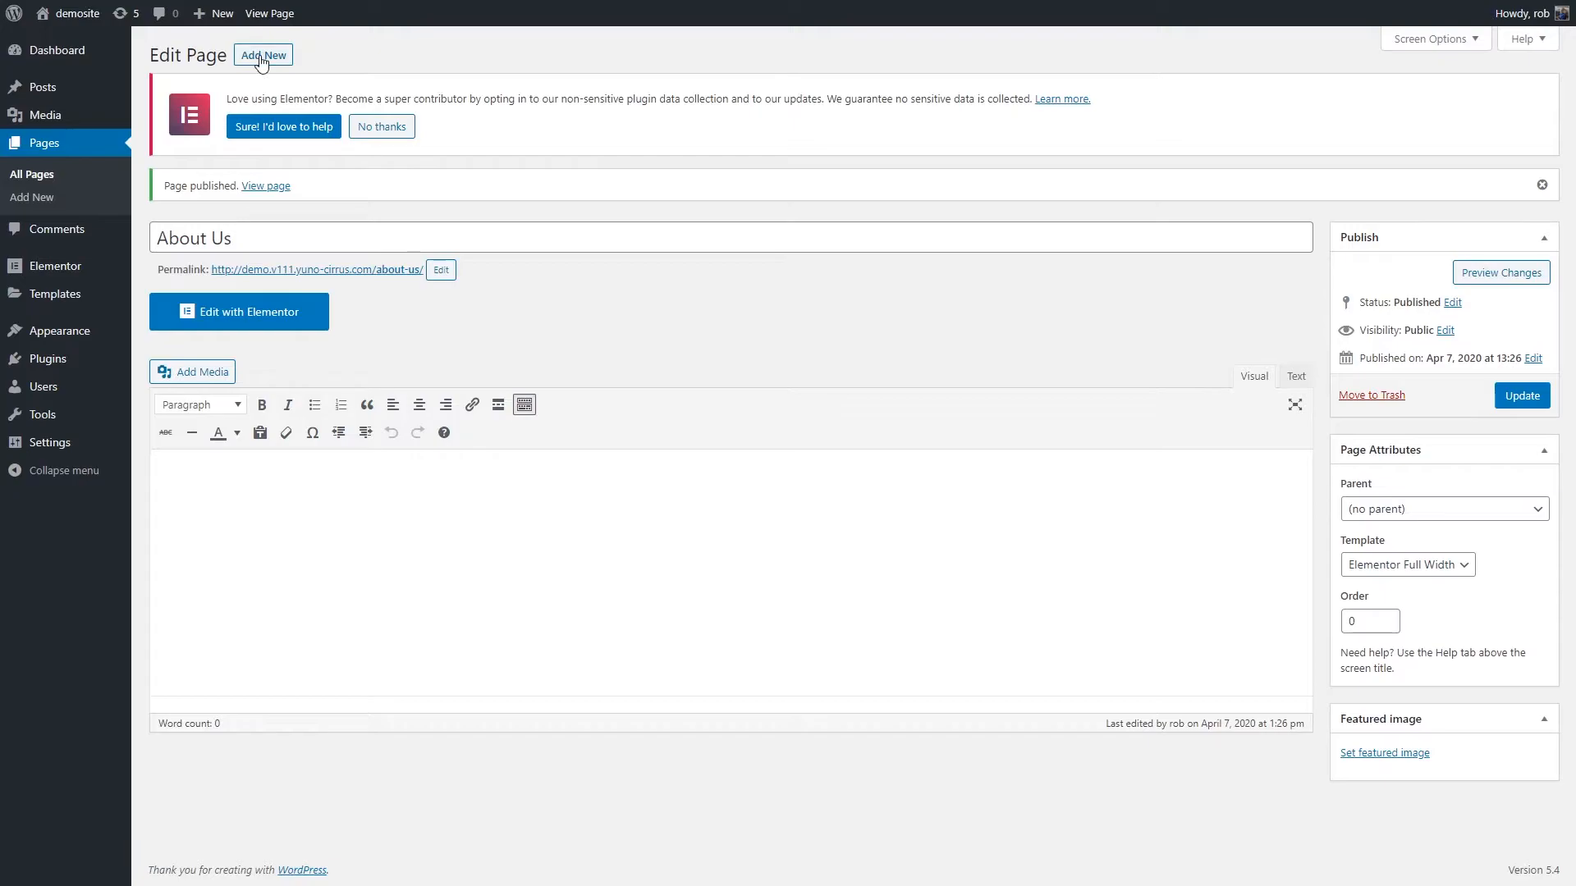
- Create and publish a Contact page with the Elementor Full Width template, and view its parent page options
{"action": "left_click", "coordinate": [261, 56]}
{"action": "type", "text": "Contact"}
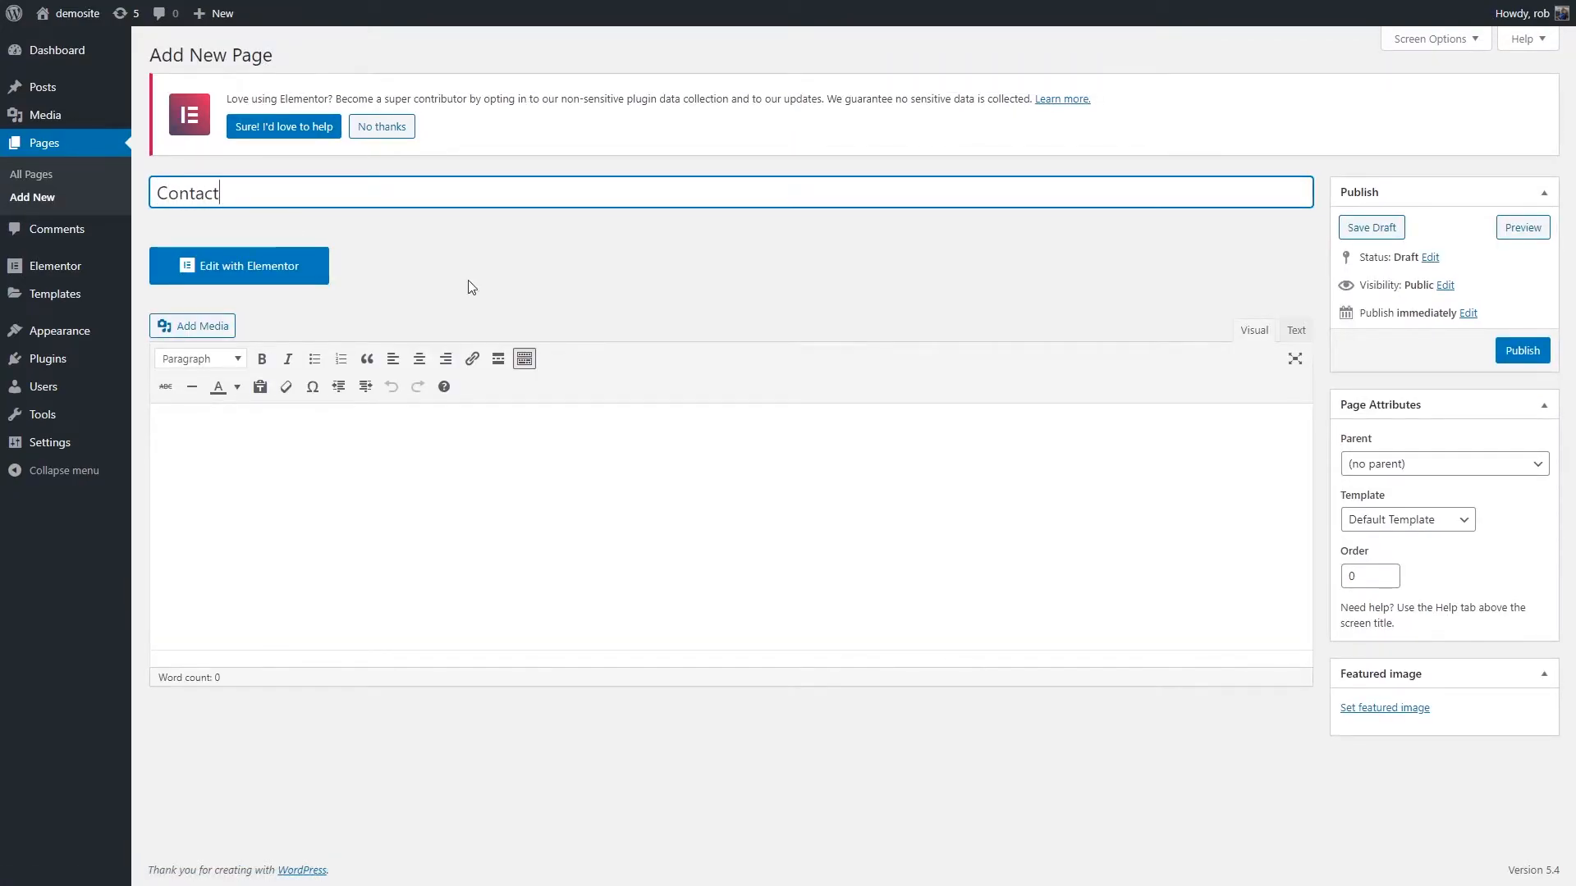
{"action": "left_click", "coordinate": [1404, 525]}
{"action": "left_click", "coordinate": [1391, 571]}
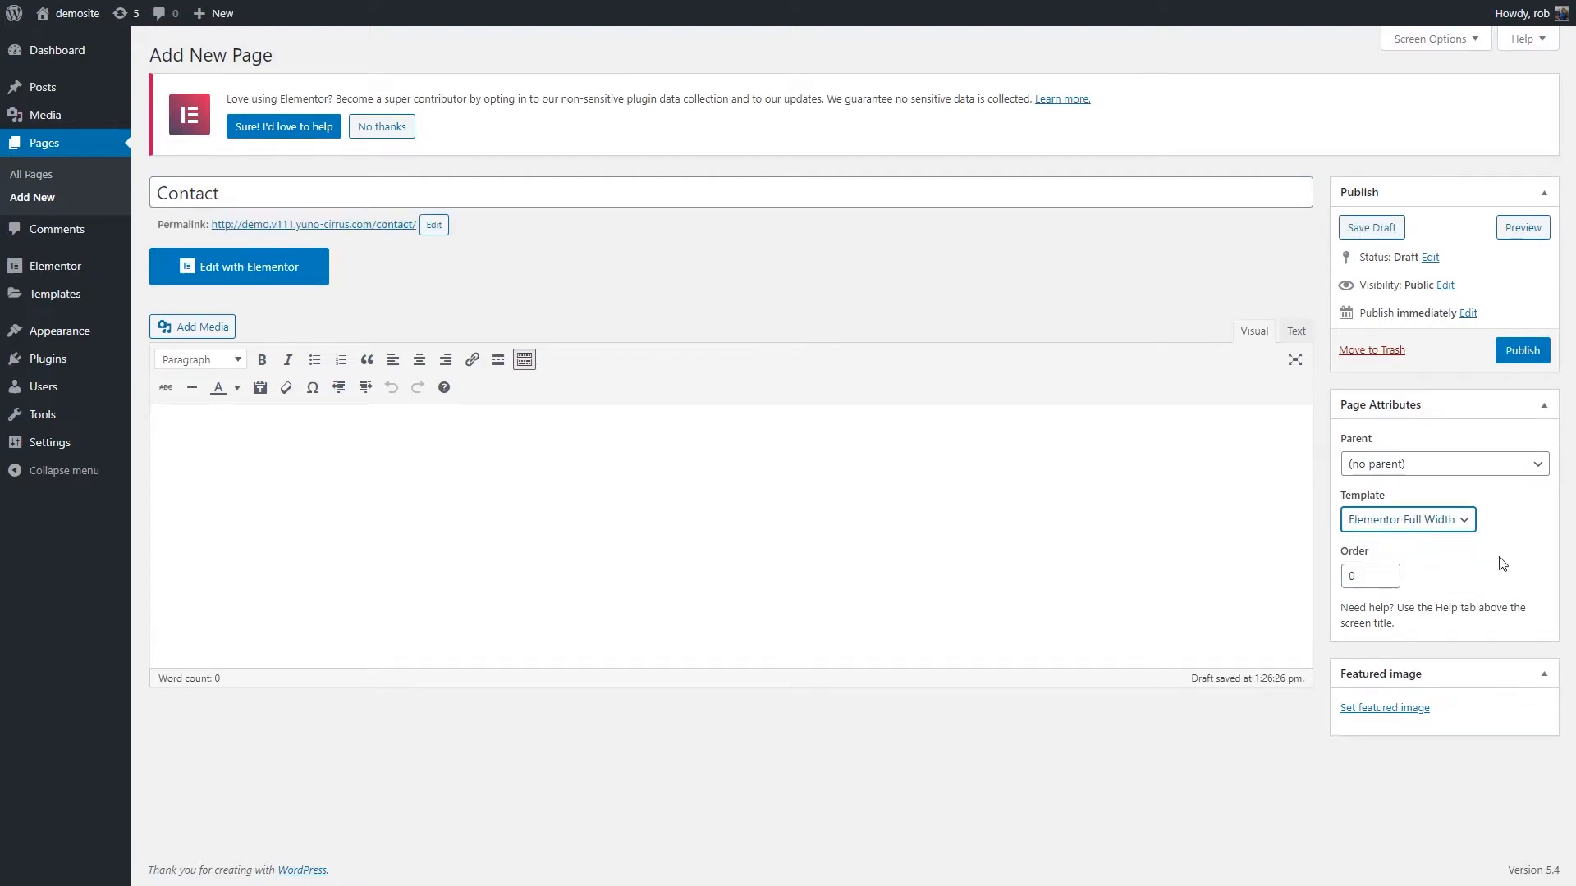
{"action": "left_click", "coordinate": [1515, 350]}
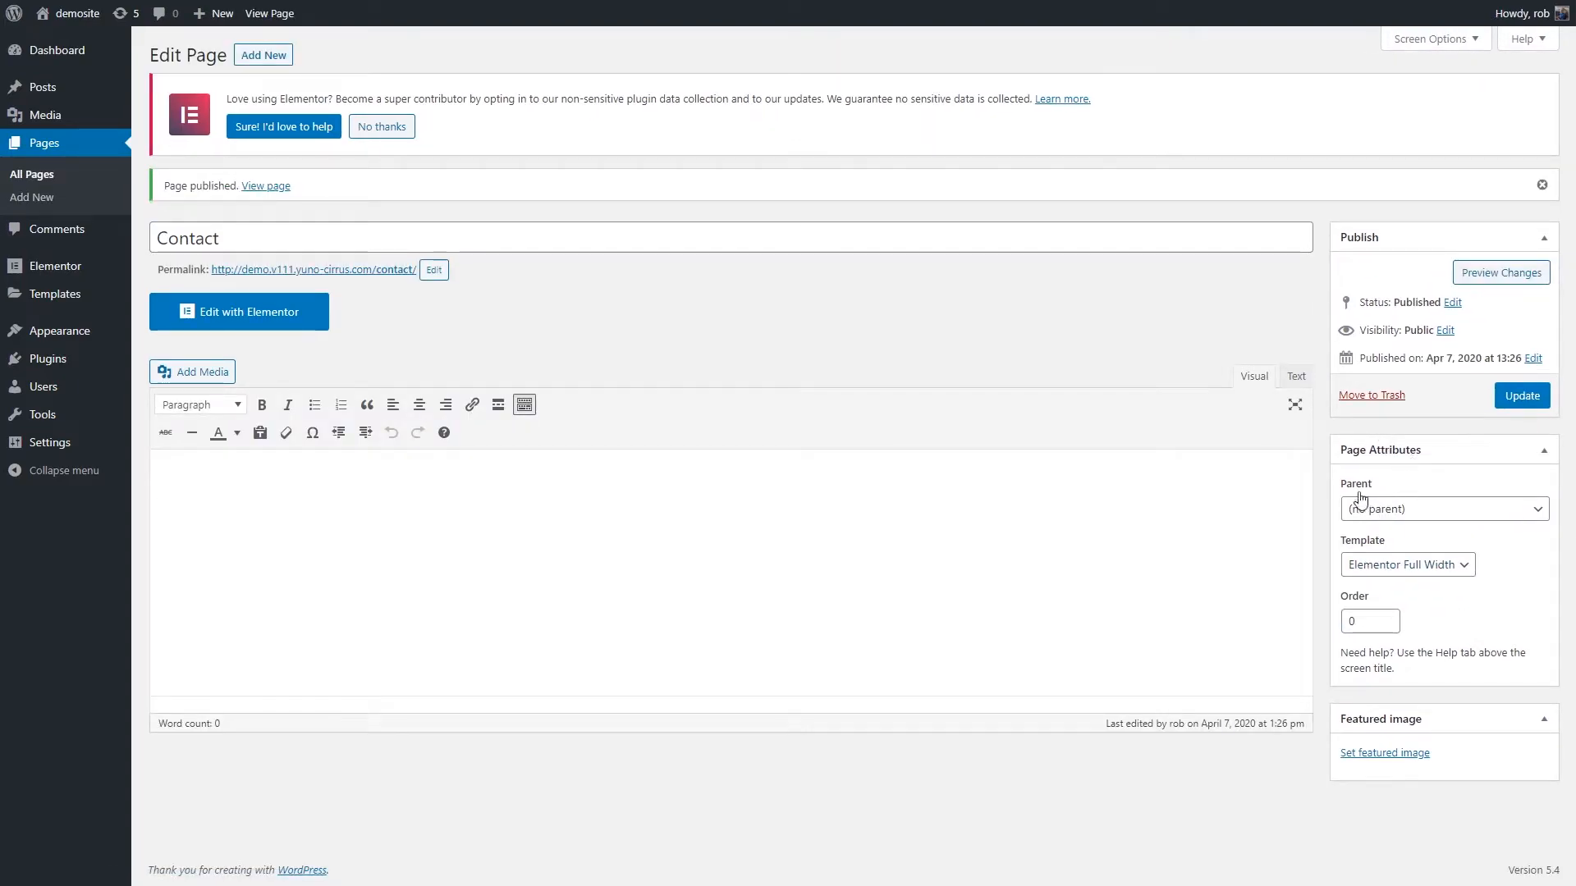
{"action": "left_click", "coordinate": [1482, 513]}
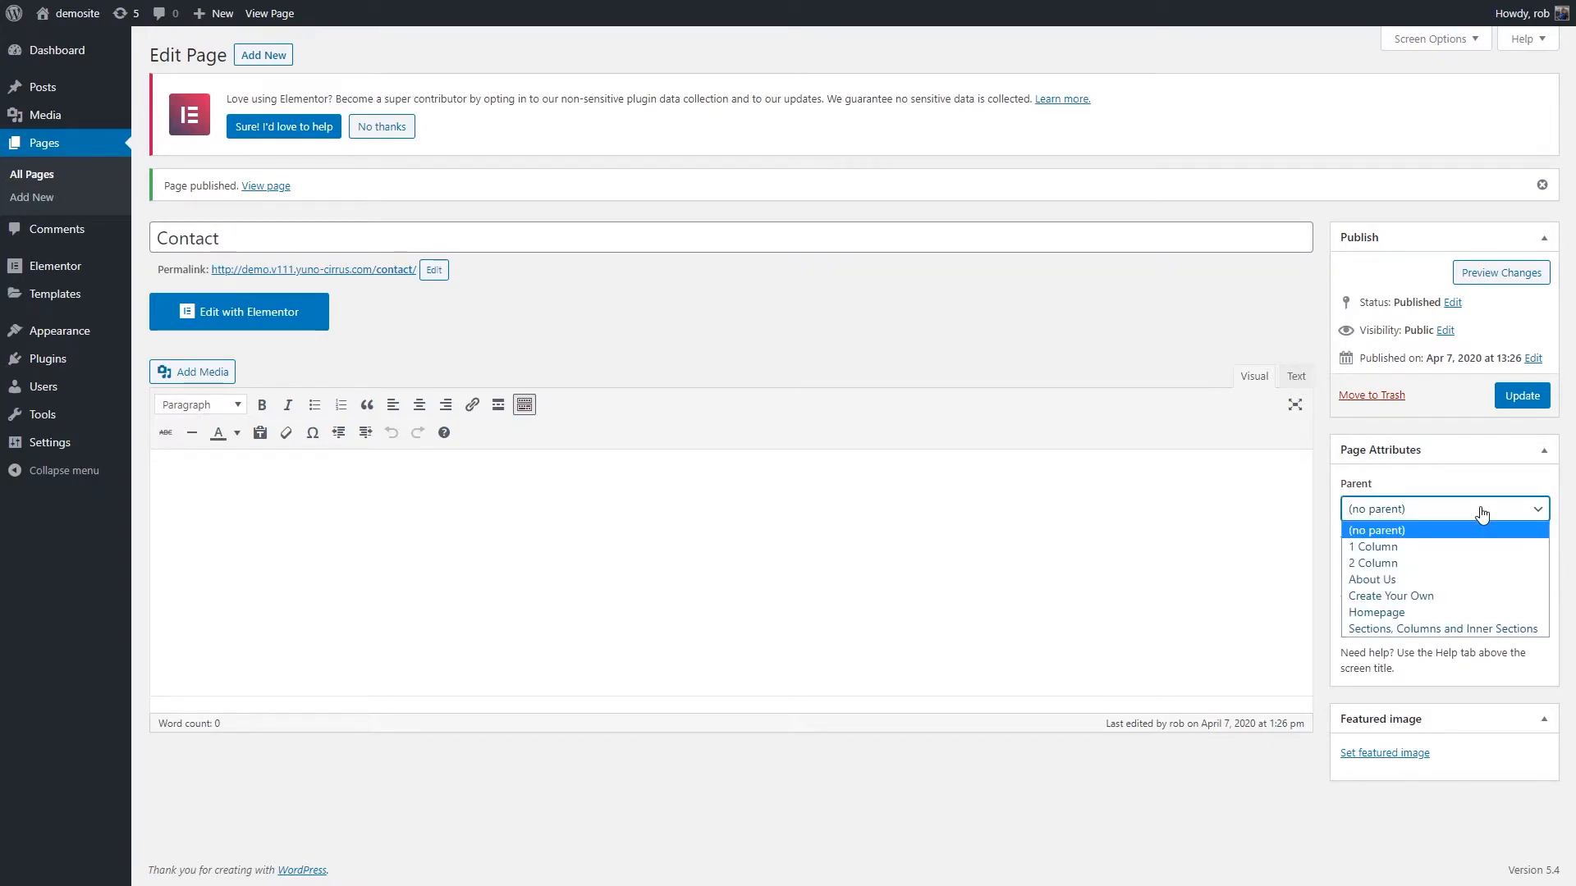
{"action": "left_click", "coordinate": [1473, 435]}
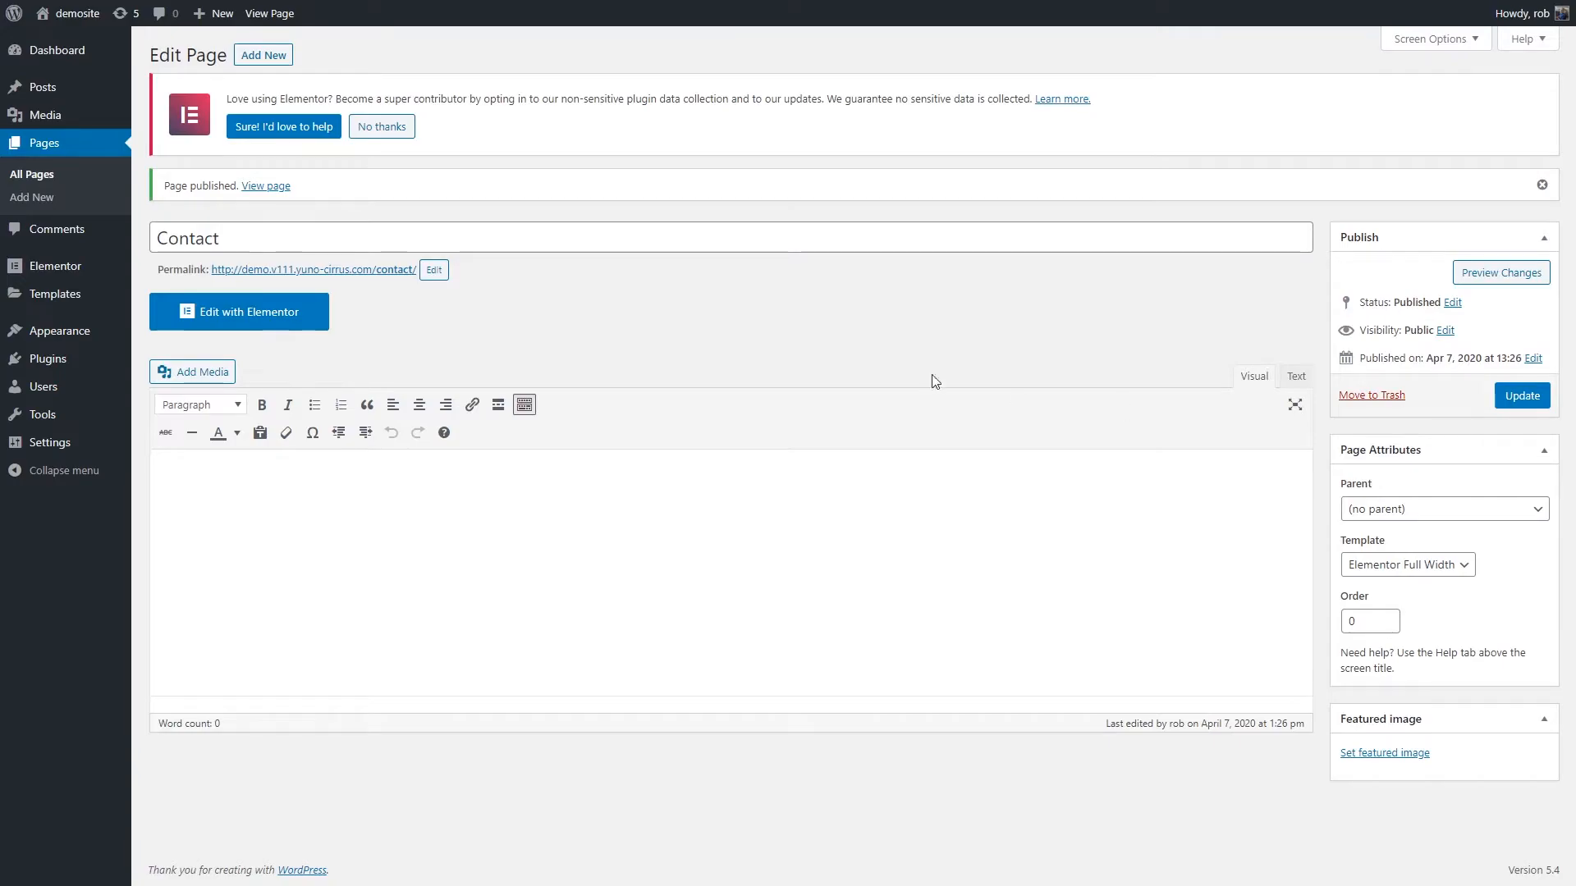
- Open the site's menu editor and remove the 1 Column, 2 Column and Create Your Own items from the menu structure
{"action": "mouse_move", "coordinate": [49, 339]}
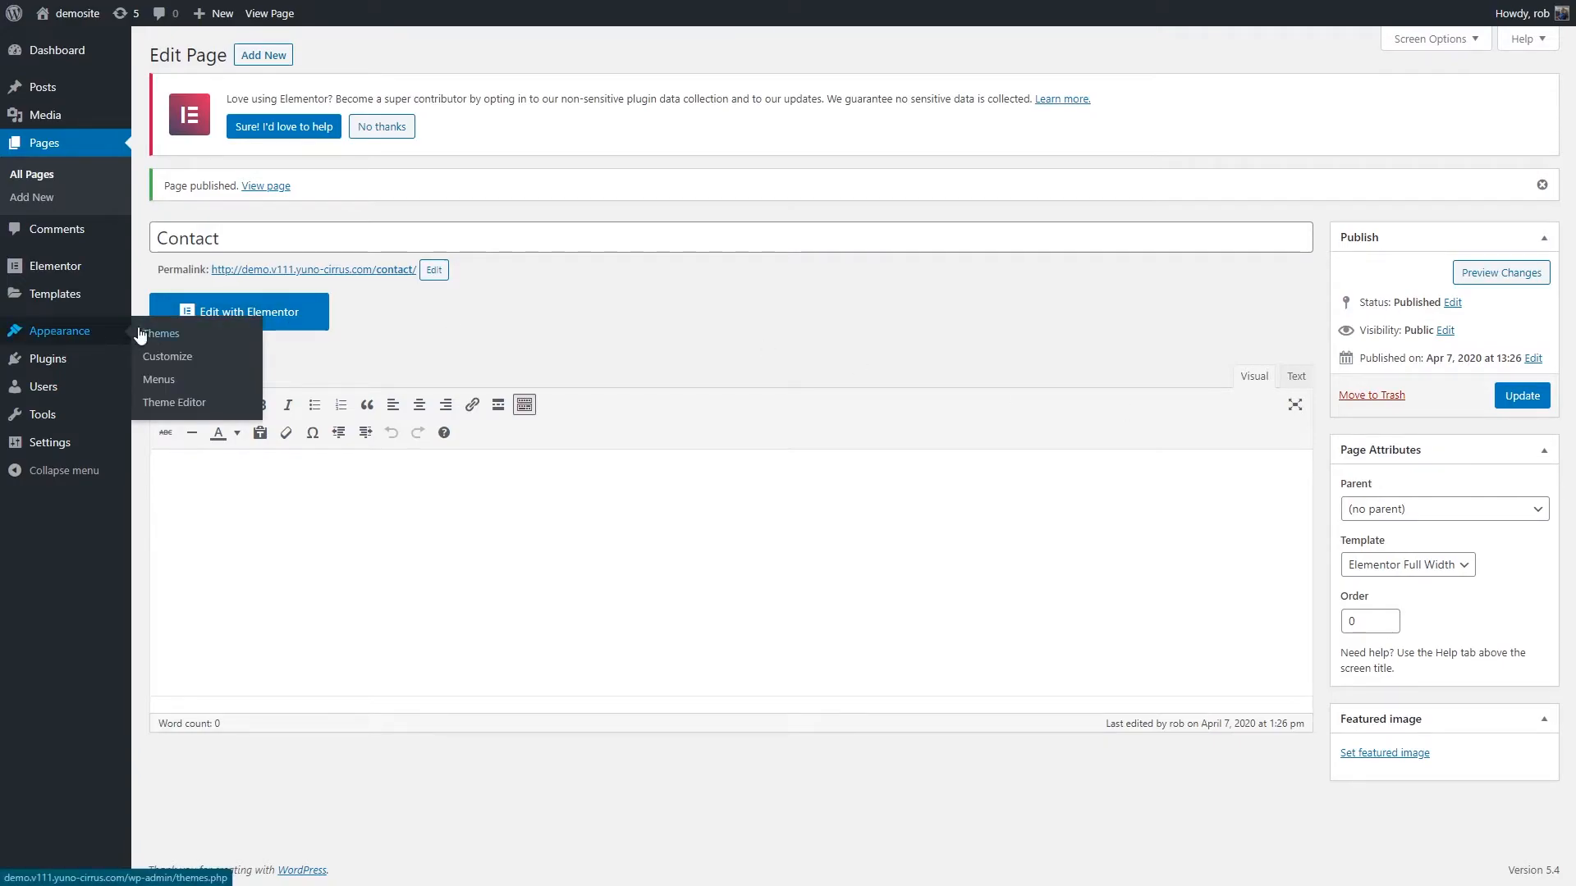
{"action": "left_click", "coordinate": [160, 386]}
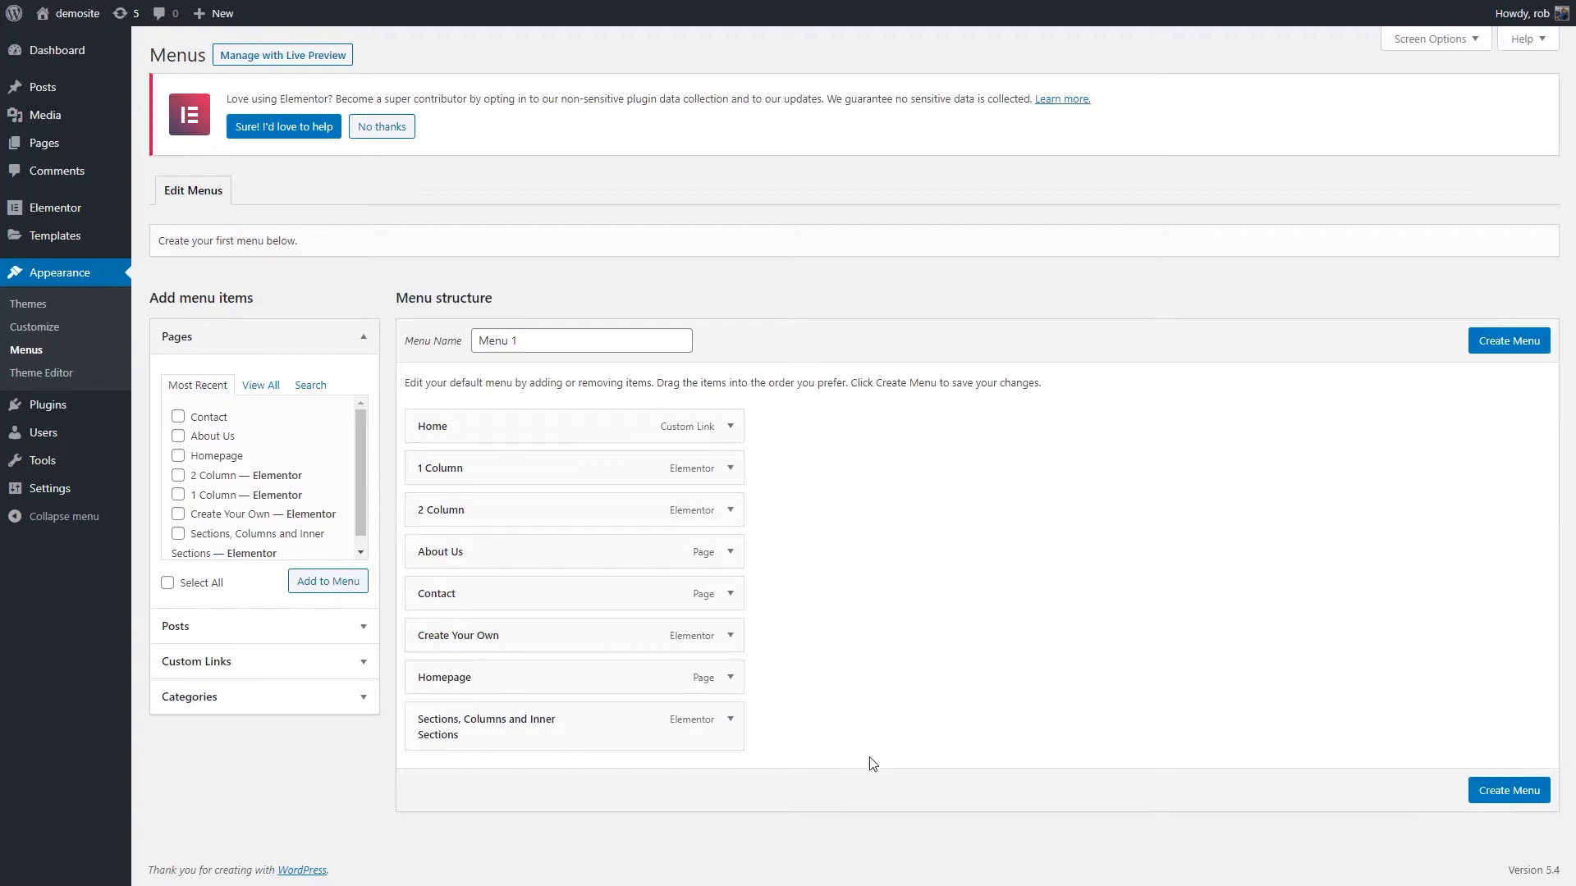
{"action": "left_click", "coordinate": [730, 472]}
{"action": "left_click", "coordinate": [430, 626]}
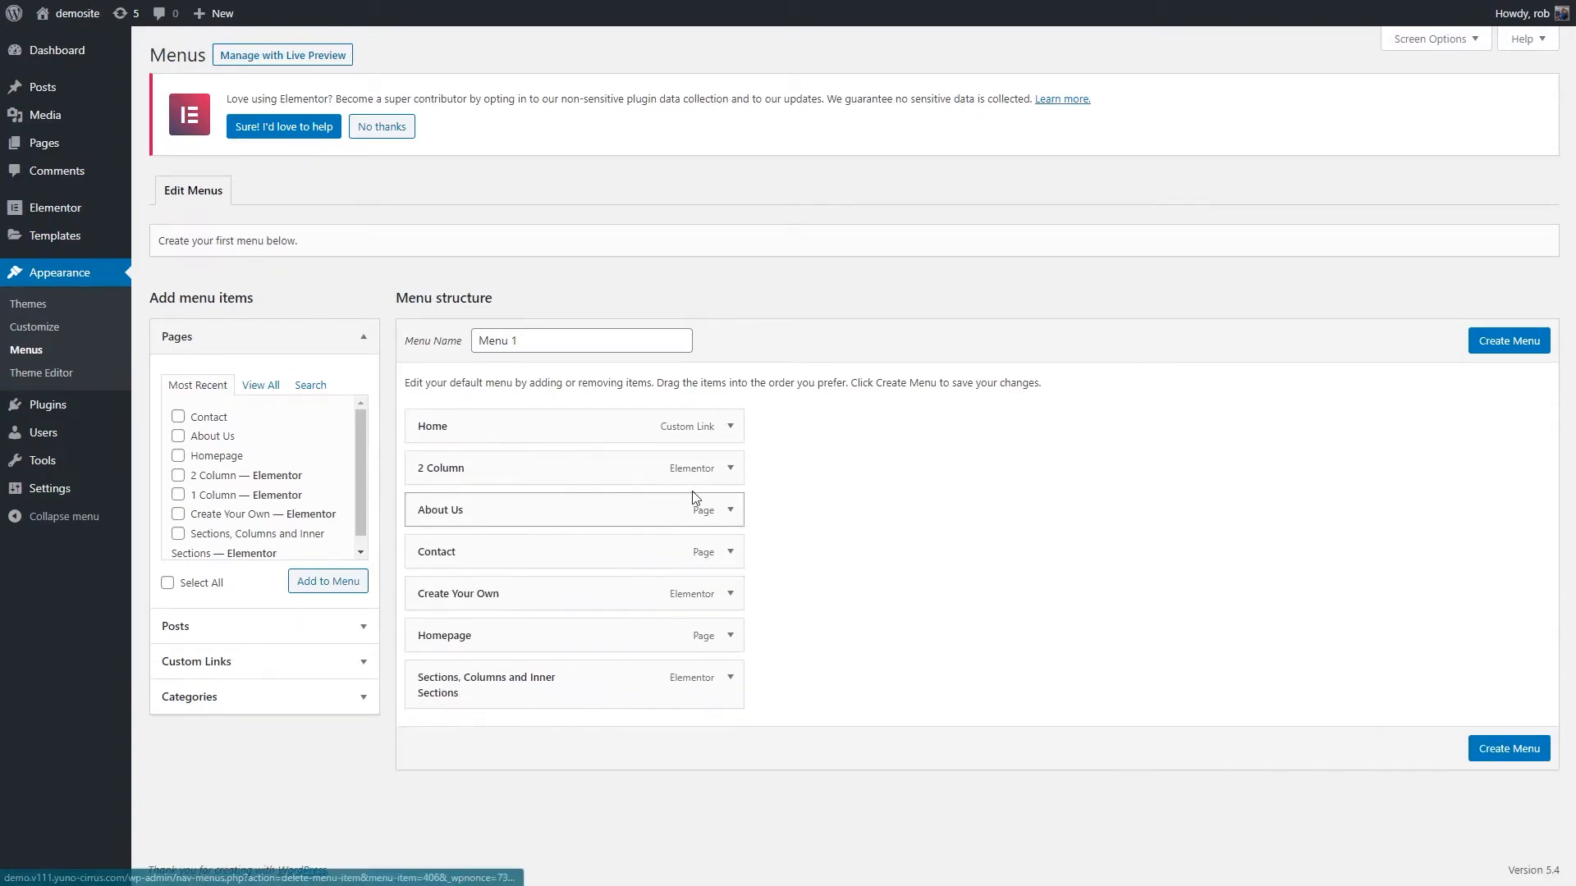
{"action": "left_click", "coordinate": [729, 474]}
{"action": "left_click", "coordinate": [431, 626]}
{"action": "left_click", "coordinate": [730, 553]}
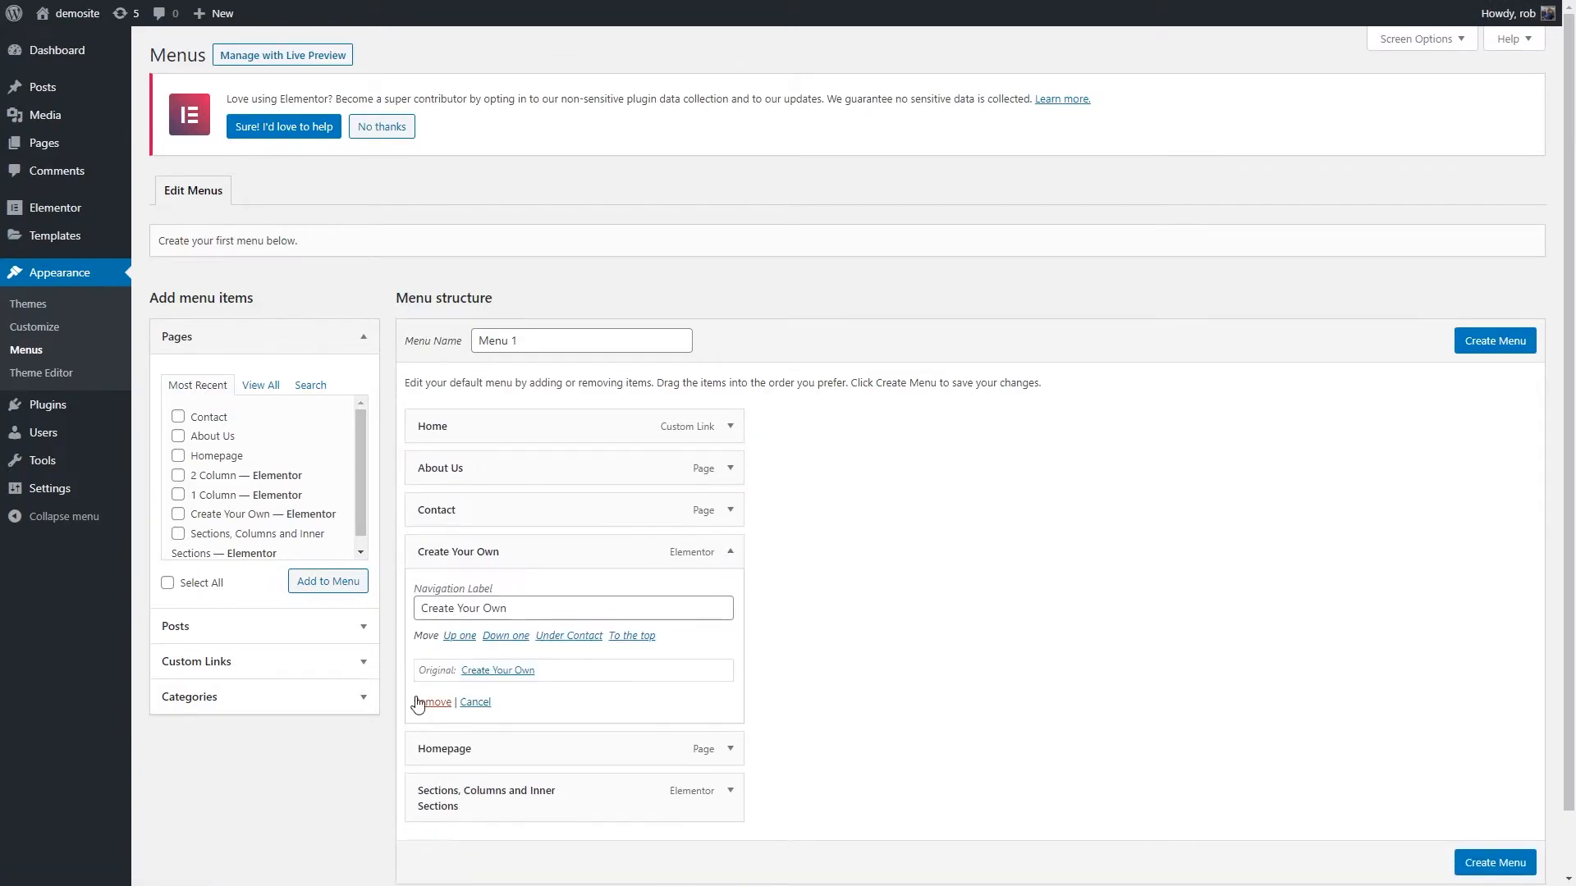
{"action": "left_click", "coordinate": [430, 710]}
- Remove the Home custom link and the Sections, Columns and Inner Sections item from the menu structure
{"action": "left_click", "coordinate": [731, 426]}
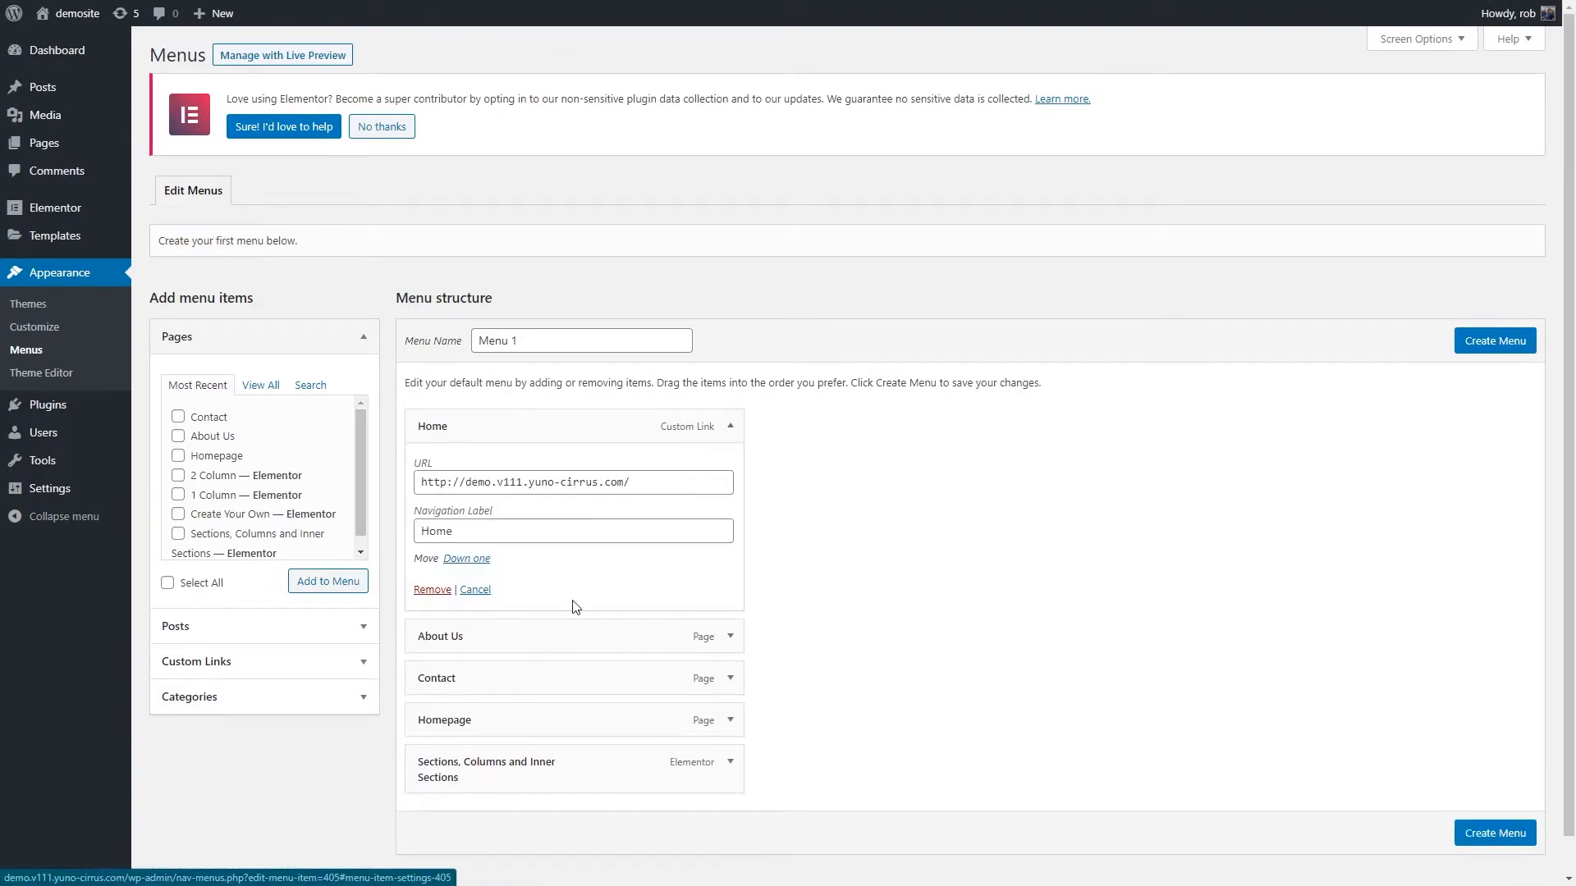
{"action": "left_click", "coordinate": [431, 589]}
{"action": "left_click", "coordinate": [742, 559]}
{"action": "left_click", "coordinate": [431, 724]}
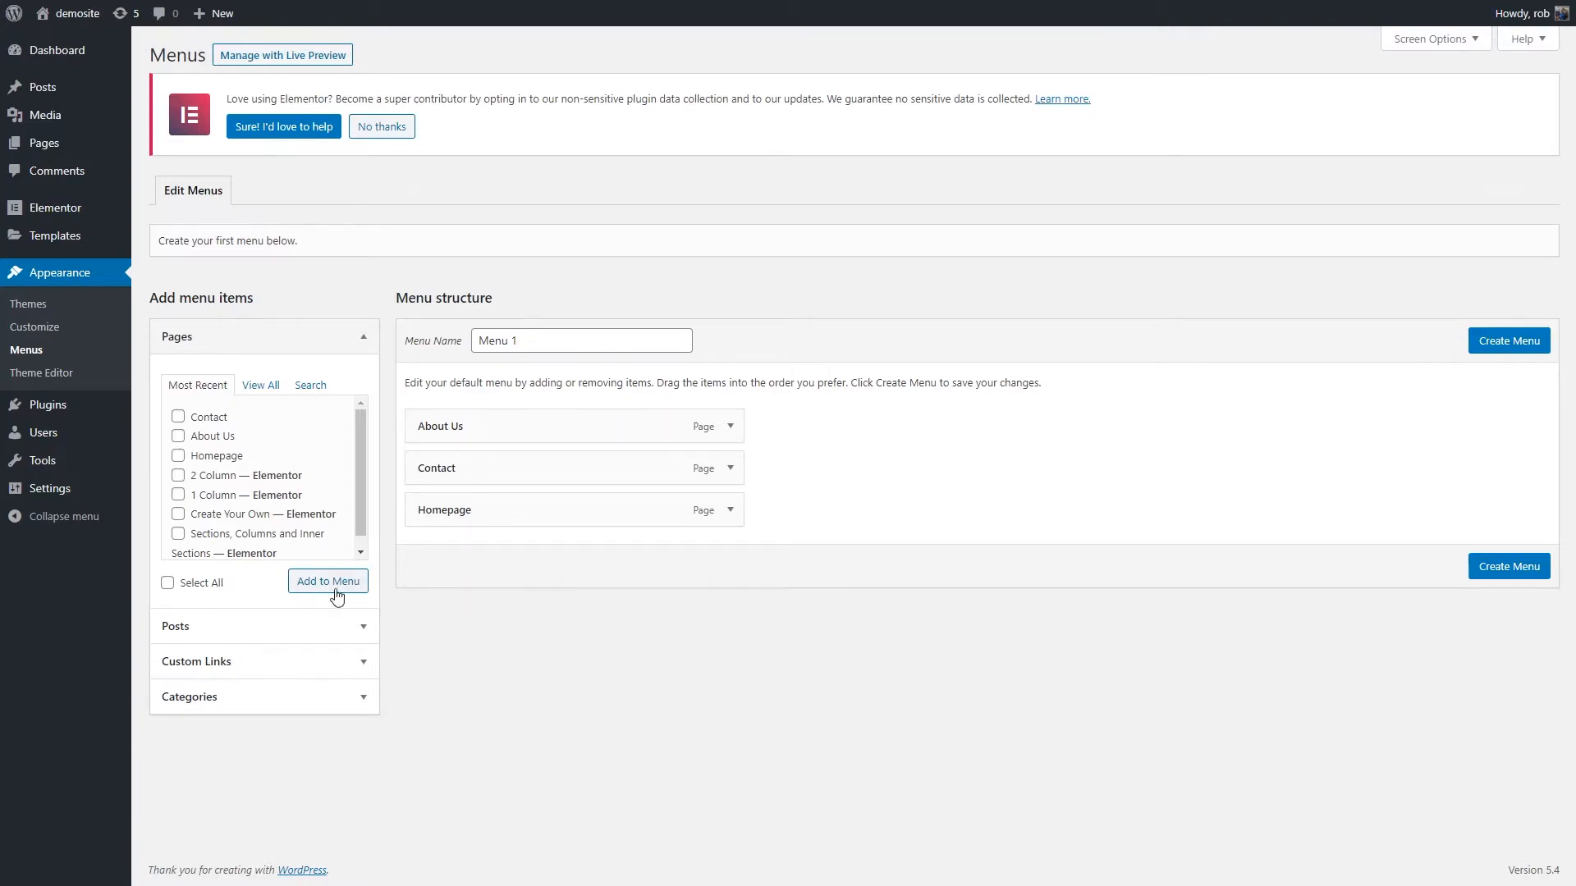
- Remove the Contact item from the menu structure and add the Contact page back from the full page list
{"action": "left_click", "coordinate": [731, 468]}
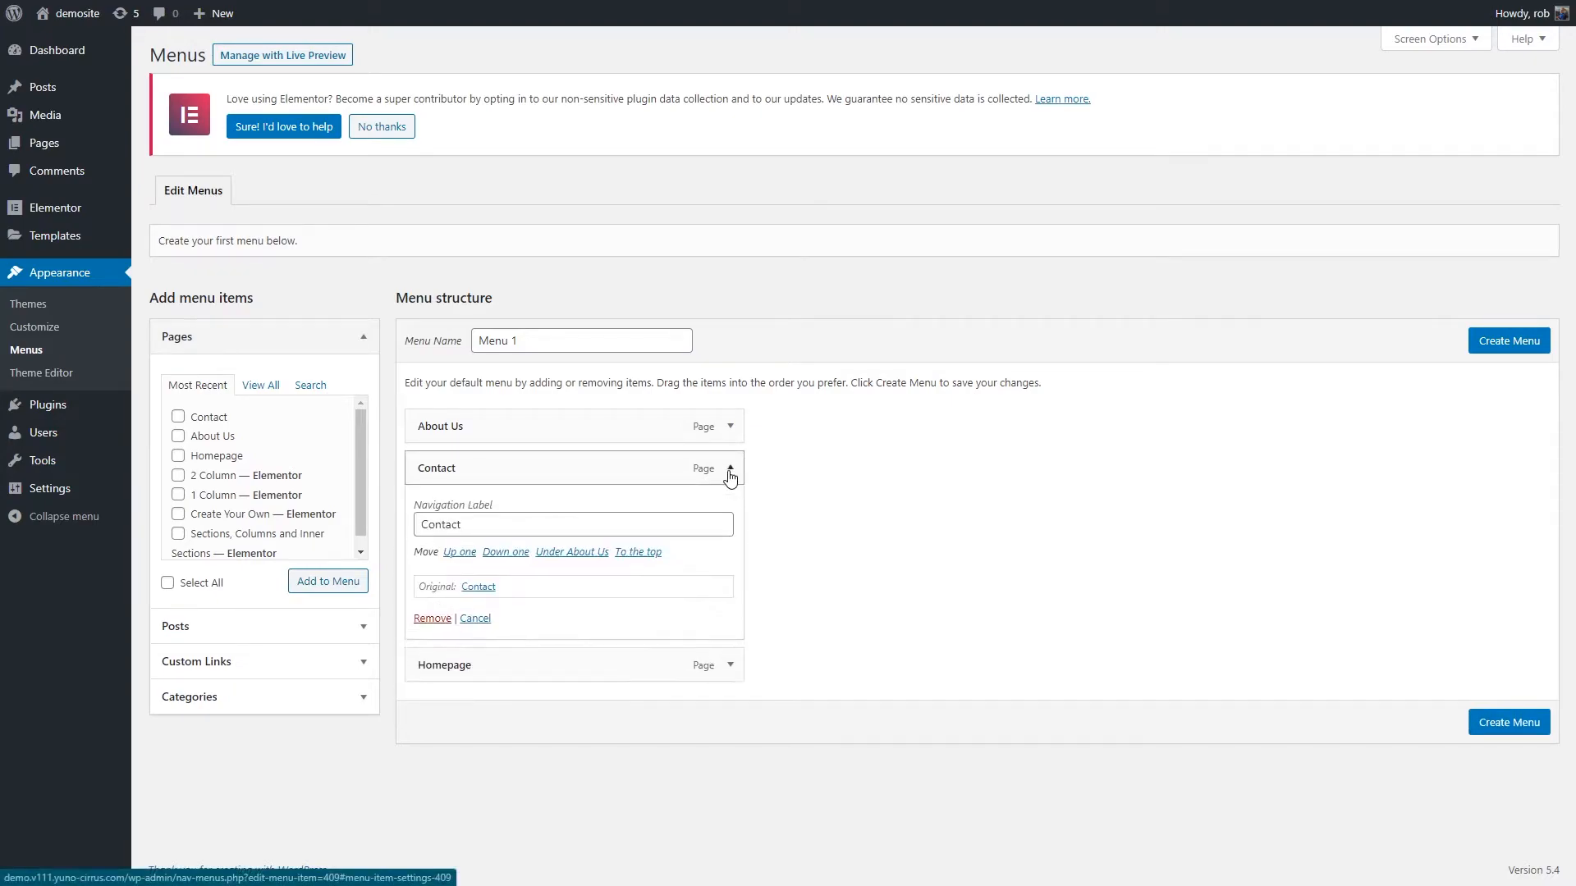
{"action": "left_click", "coordinate": [431, 618]}
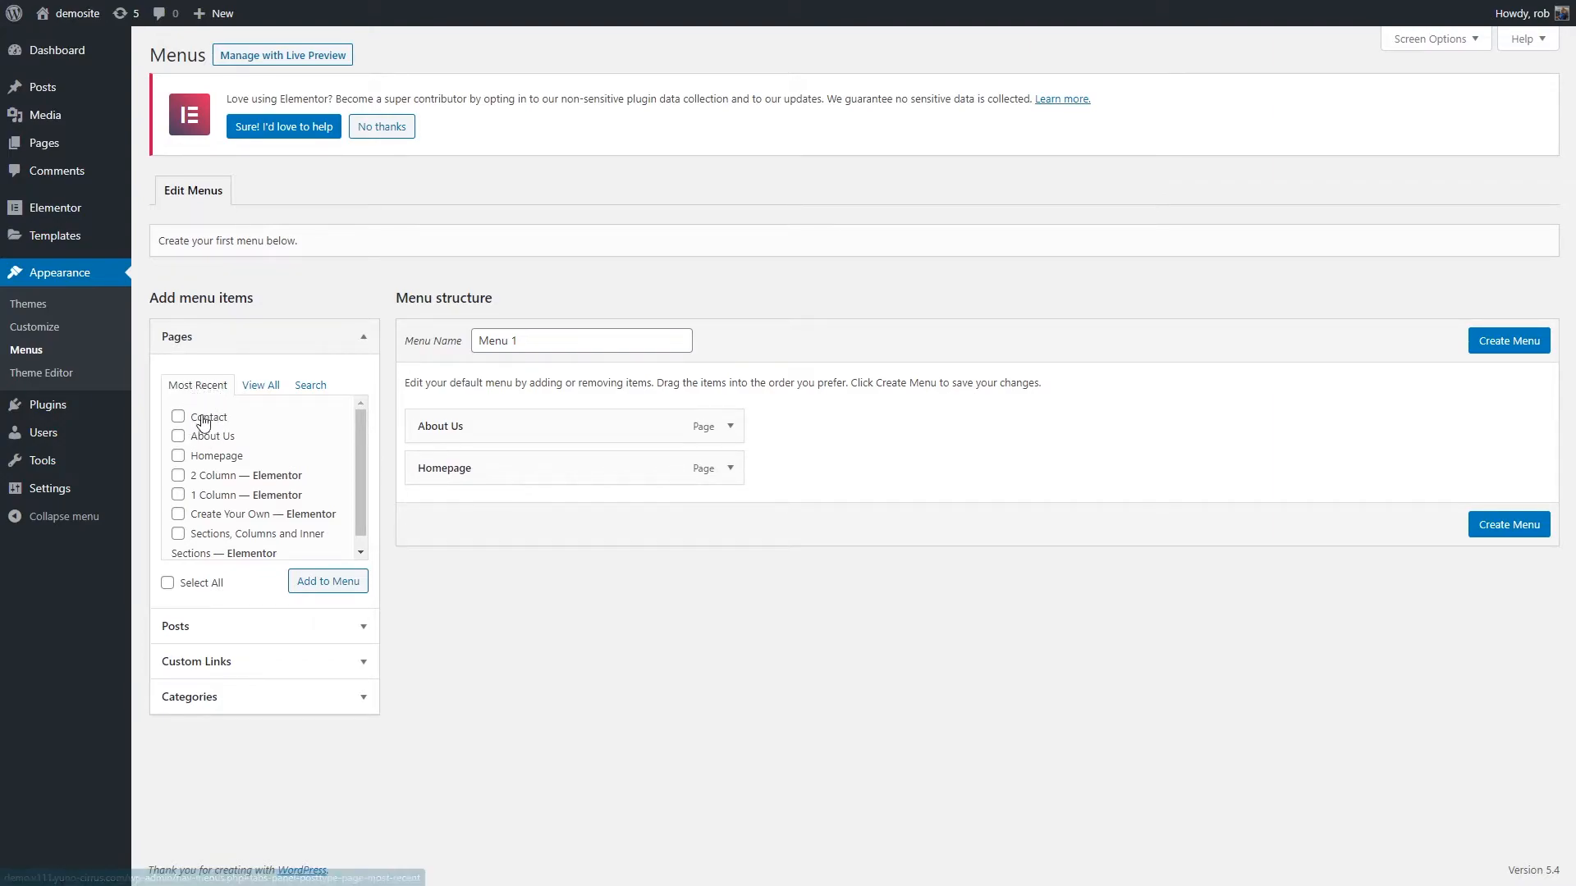
{"action": "left_click", "coordinate": [272, 387]}
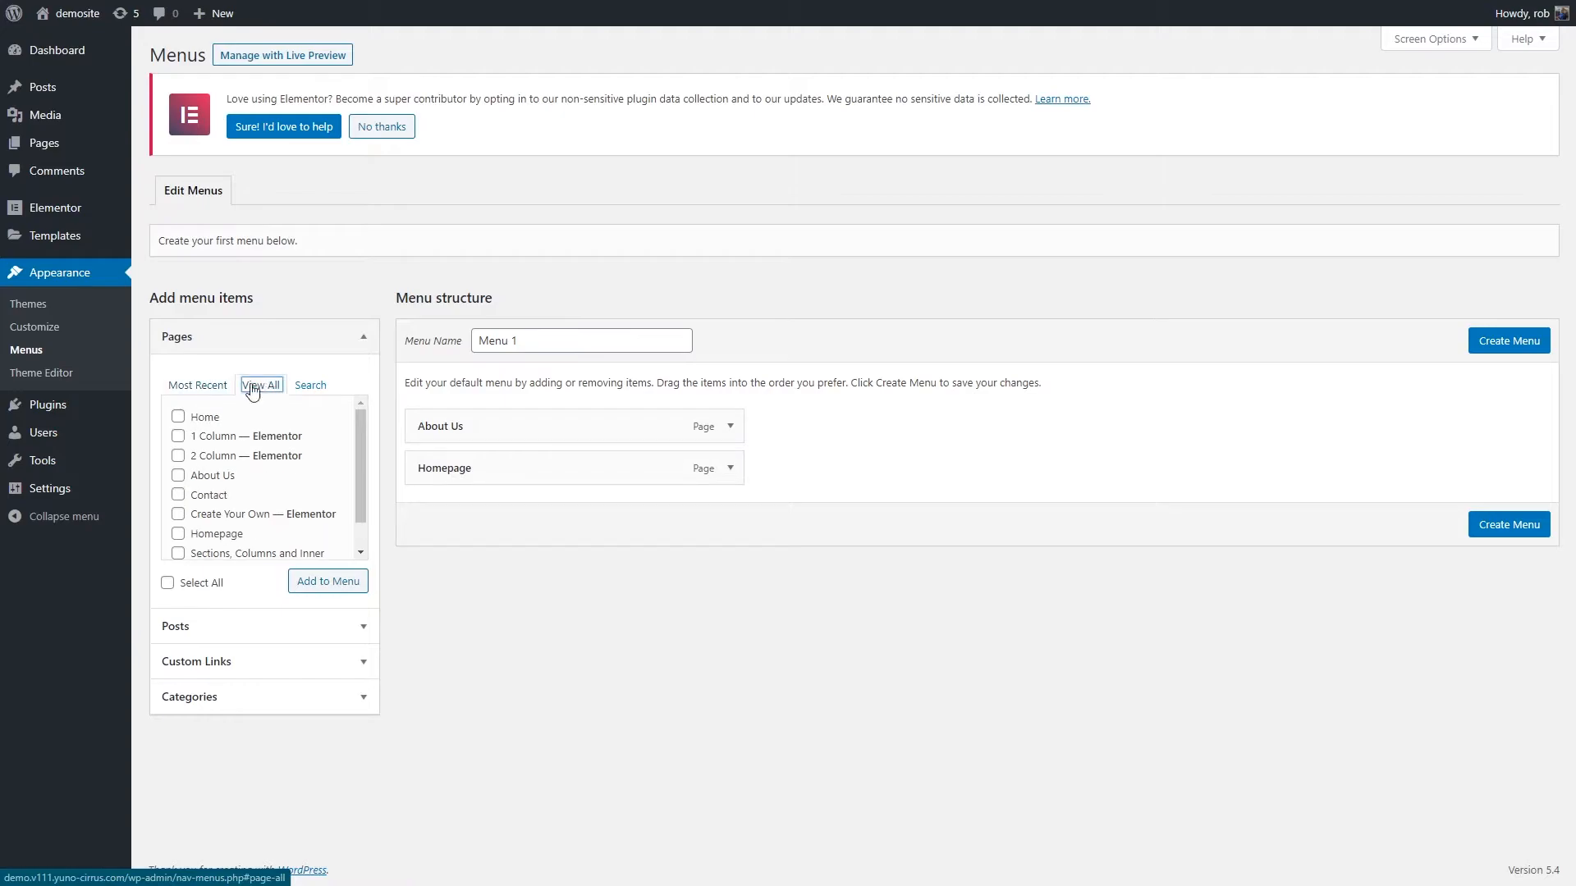
{"action": "left_click", "coordinate": [179, 496]}
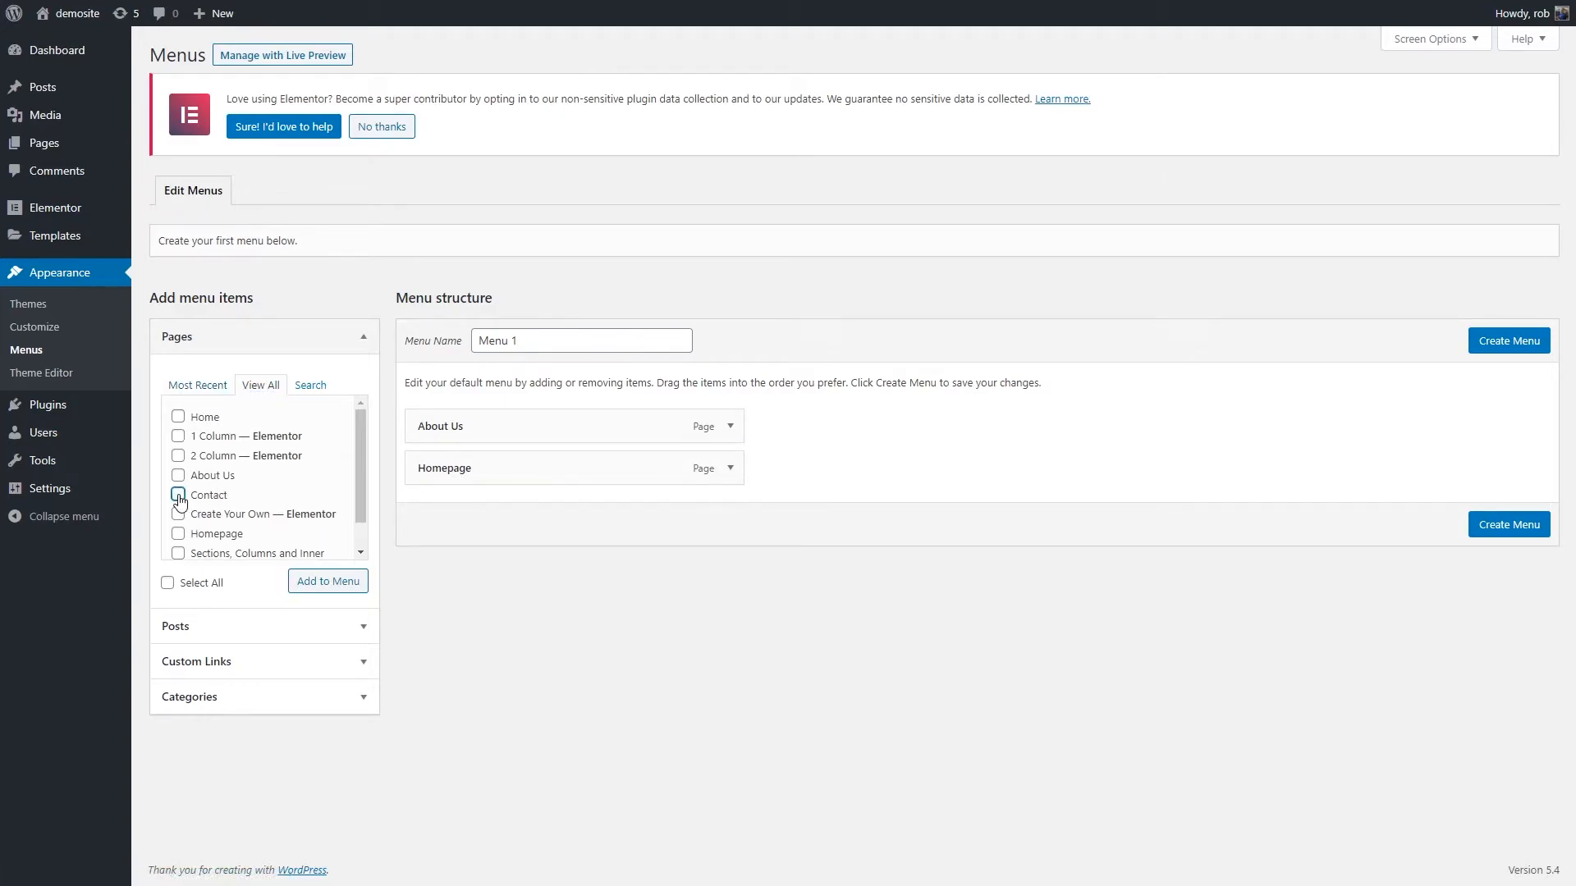
{"action": "left_click", "coordinate": [312, 583]}
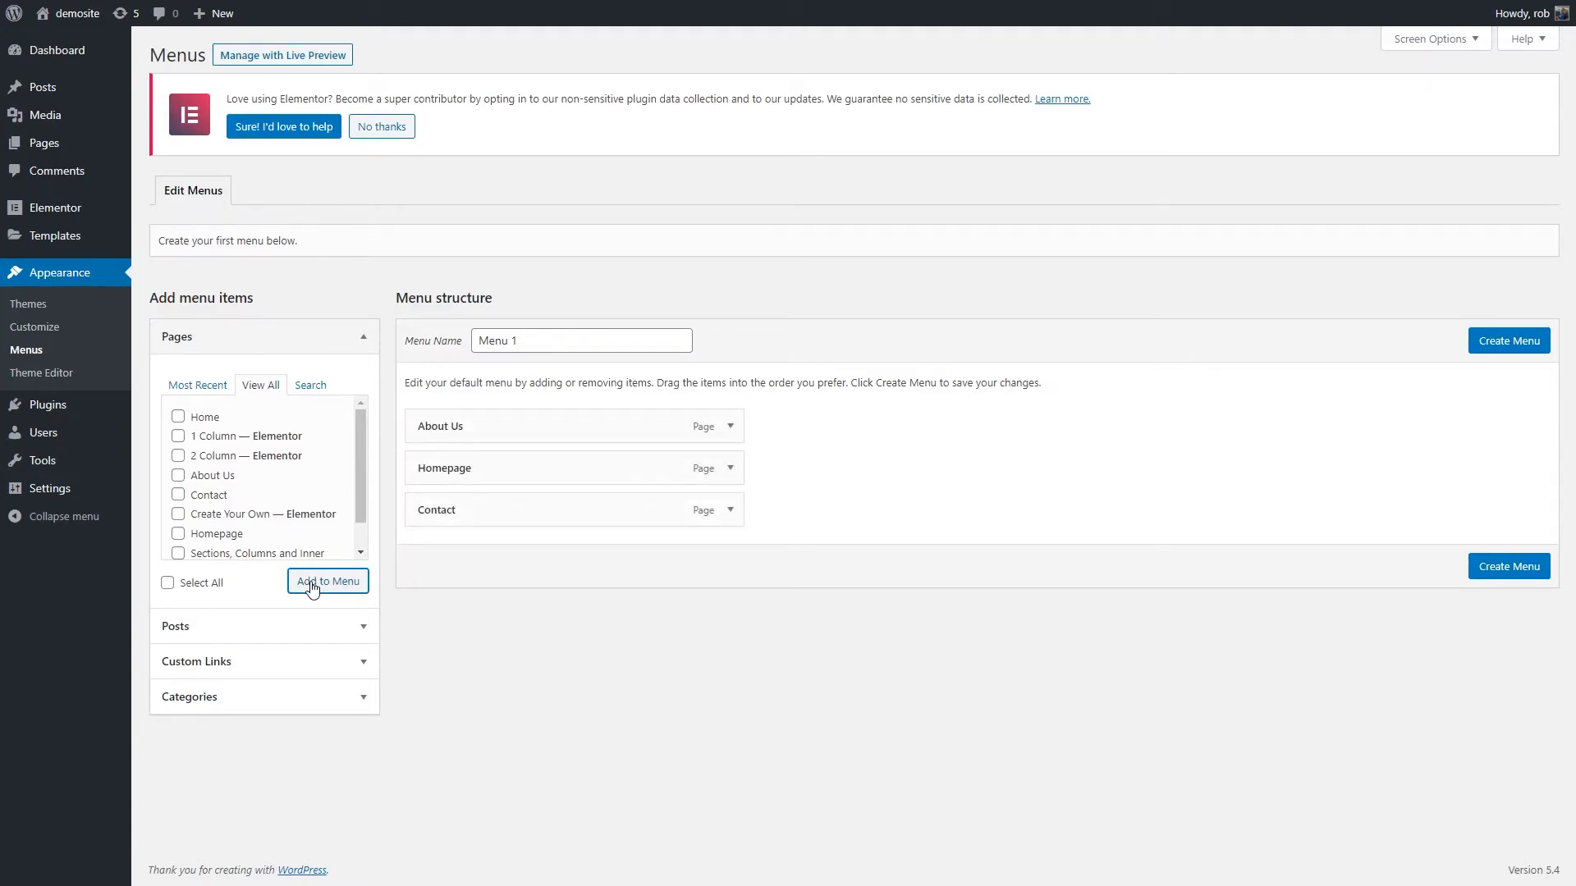
- Move Homepage above About Us in the menu, and try nesting About Us under Homepage before returning it to the top level
{"action": "left_click_drag", "start_coordinate": [497, 466], "coordinate": [496, 419]}
{"action": "left_click_drag", "start_coordinate": [451, 469], "coordinate": [483, 469]}
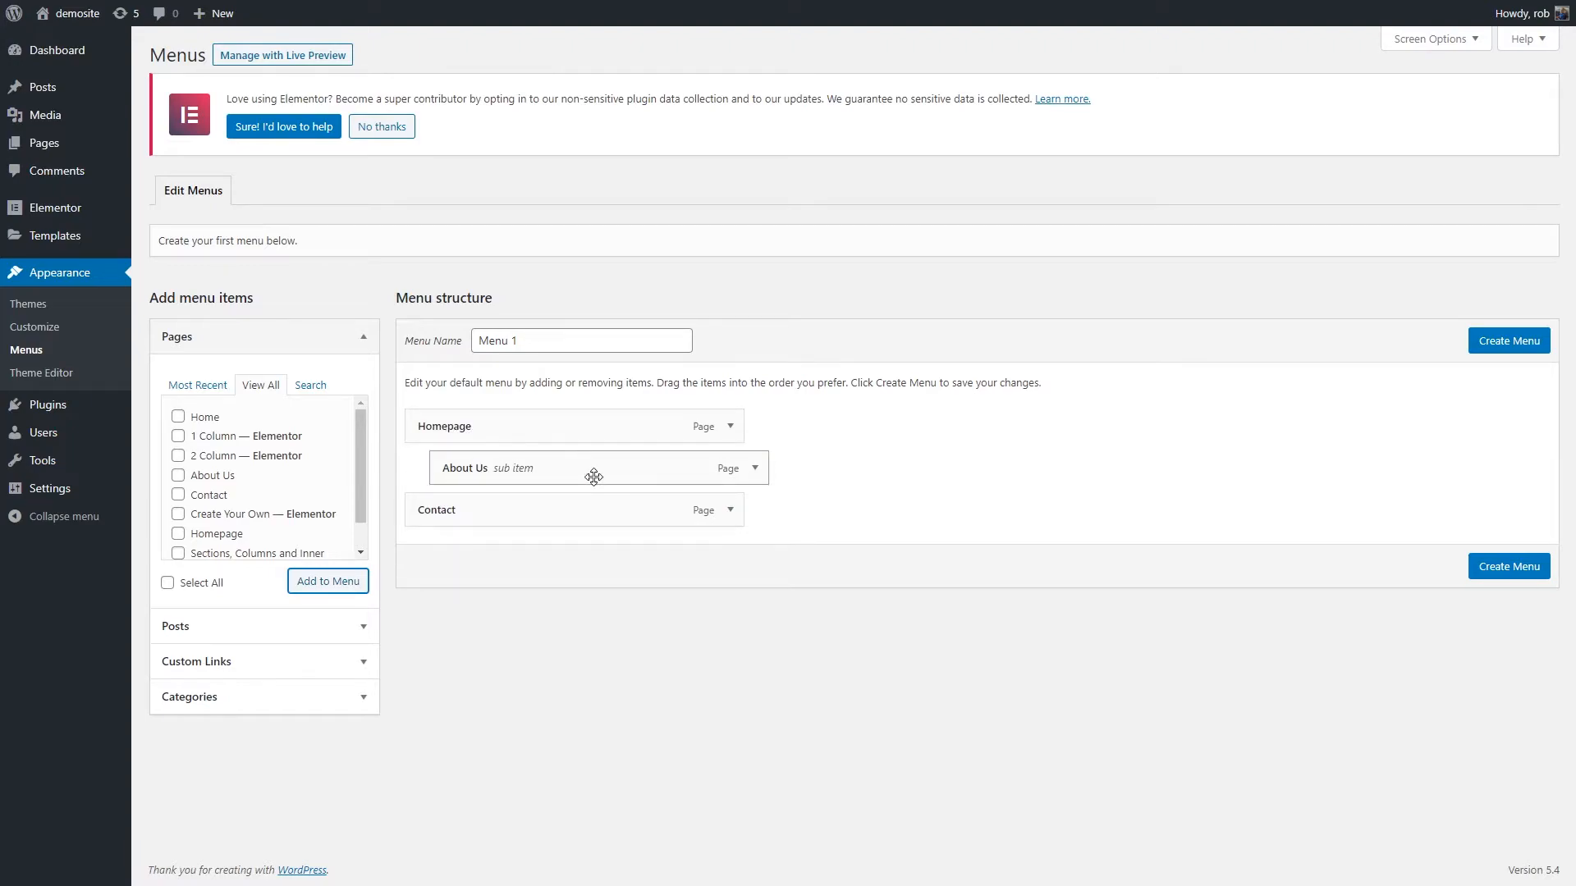
{"action": "left_click_drag", "start_coordinate": [593, 477], "coordinate": [496, 470]}
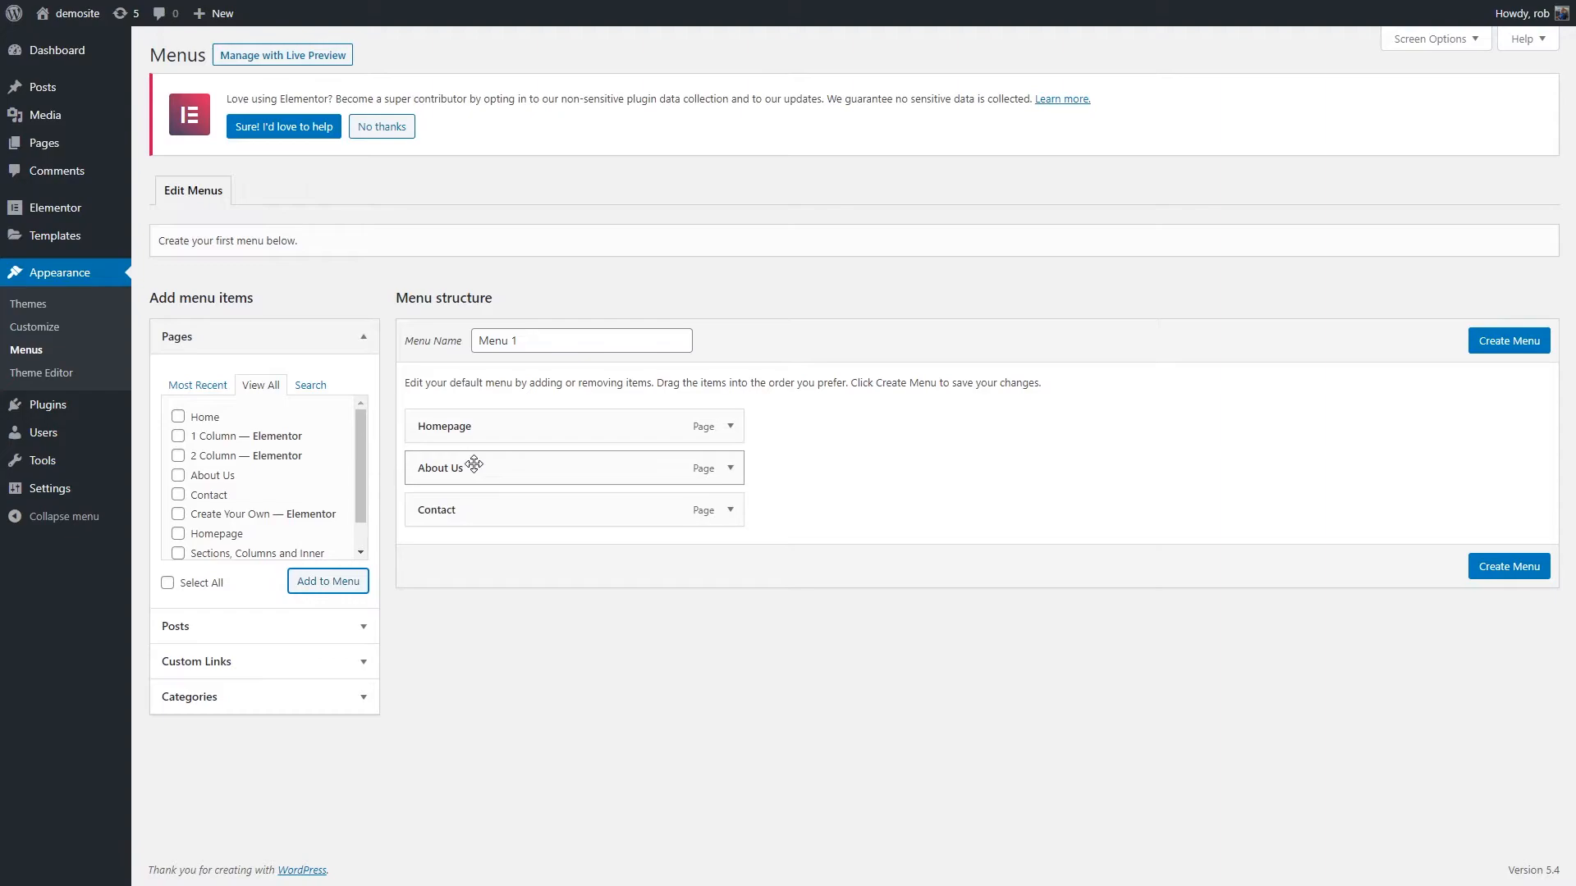
- Add the 1 Column and 2 Column pages to the menu as sub items of About Us, above Contact
{"action": "left_click", "coordinate": [178, 436]}
{"action": "left_click", "coordinate": [178, 456]}
{"action": "left_click", "coordinate": [317, 579]}
{"action": "left_click_drag", "start_coordinate": [490, 552], "coordinate": [493, 509]}
{"action": "left_click_drag", "start_coordinate": [459, 594], "coordinate": [491, 550]}
- Keep the menu name Menu 1 and create the menu
{"action": "left_click_drag", "start_coordinate": [523, 342], "coordinate": [475, 339]}
{"action": "left_click", "coordinate": [531, 345]}
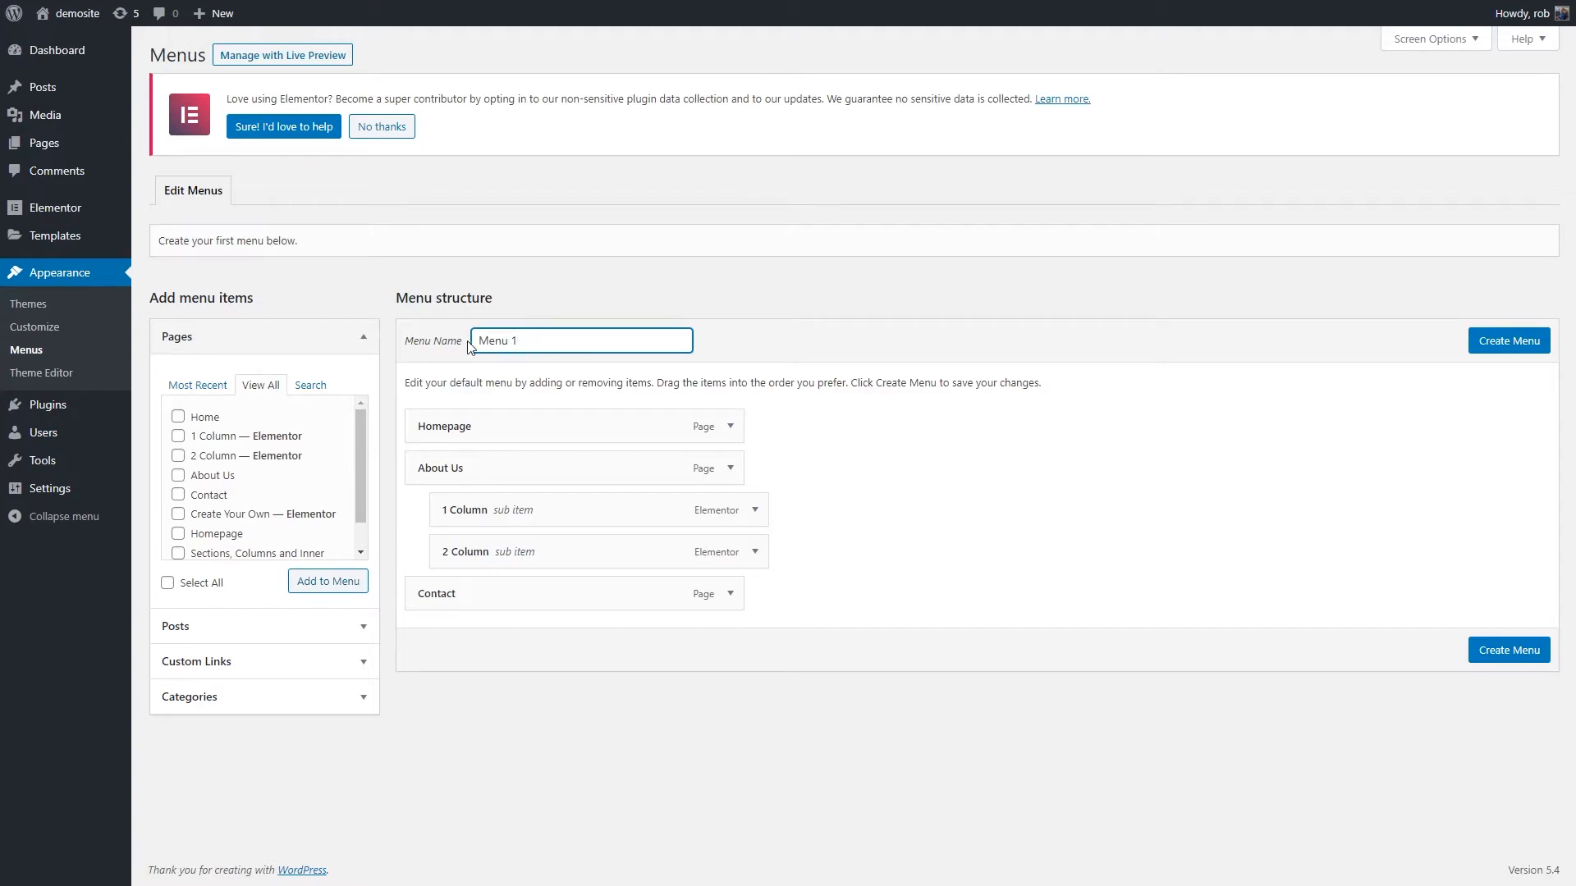
{"action": "left_click", "coordinate": [1491, 349]}
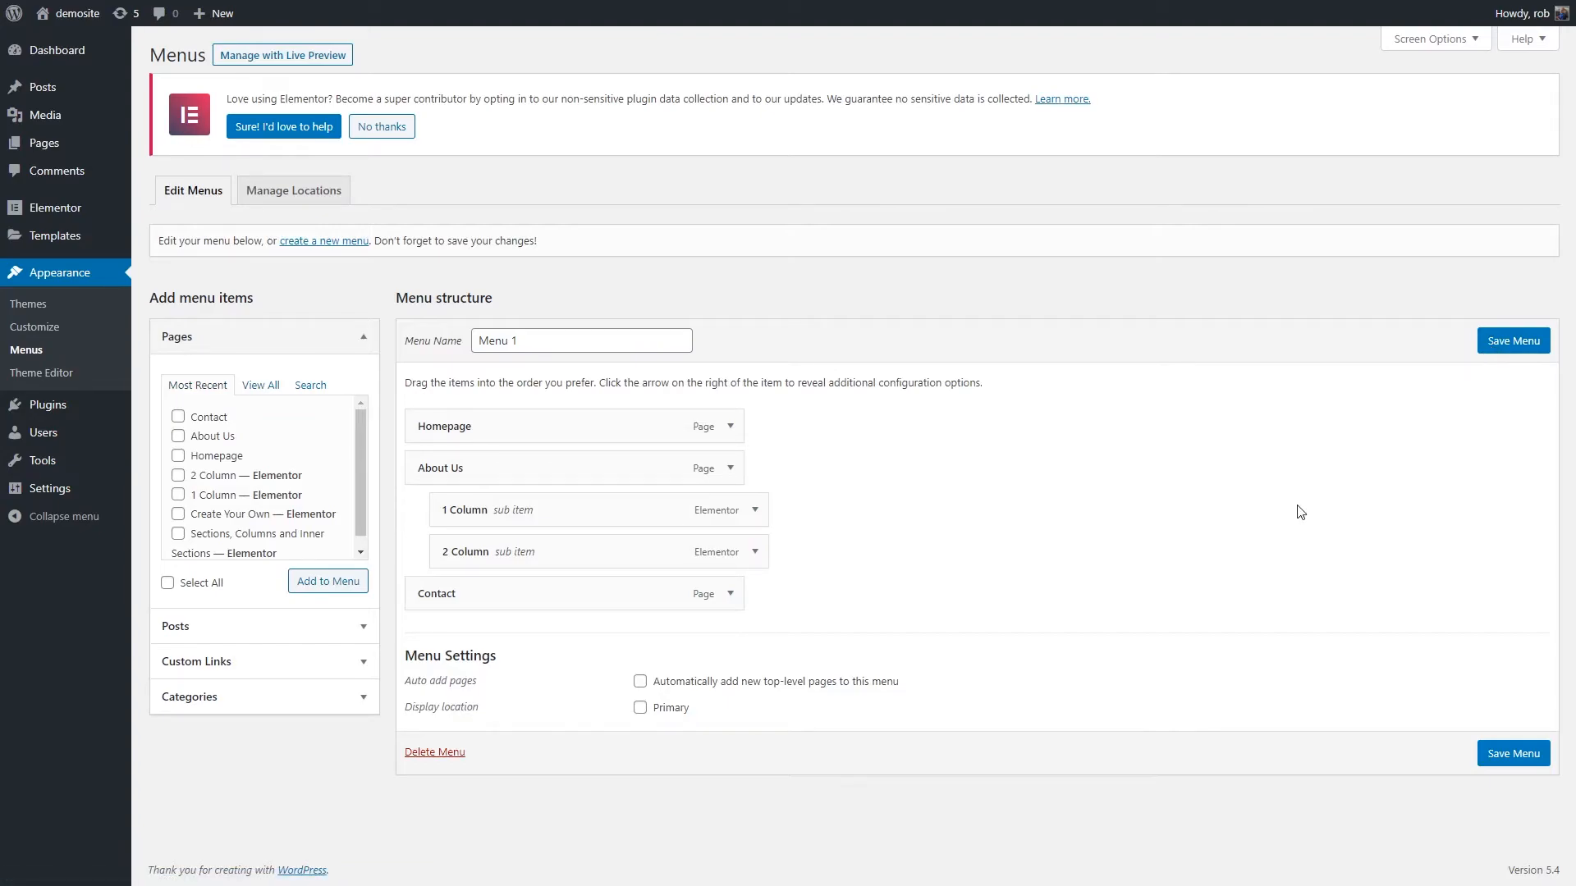
- Create a second, empty menu named Main Menu 2
{"action": "left_click", "coordinate": [300, 244]}
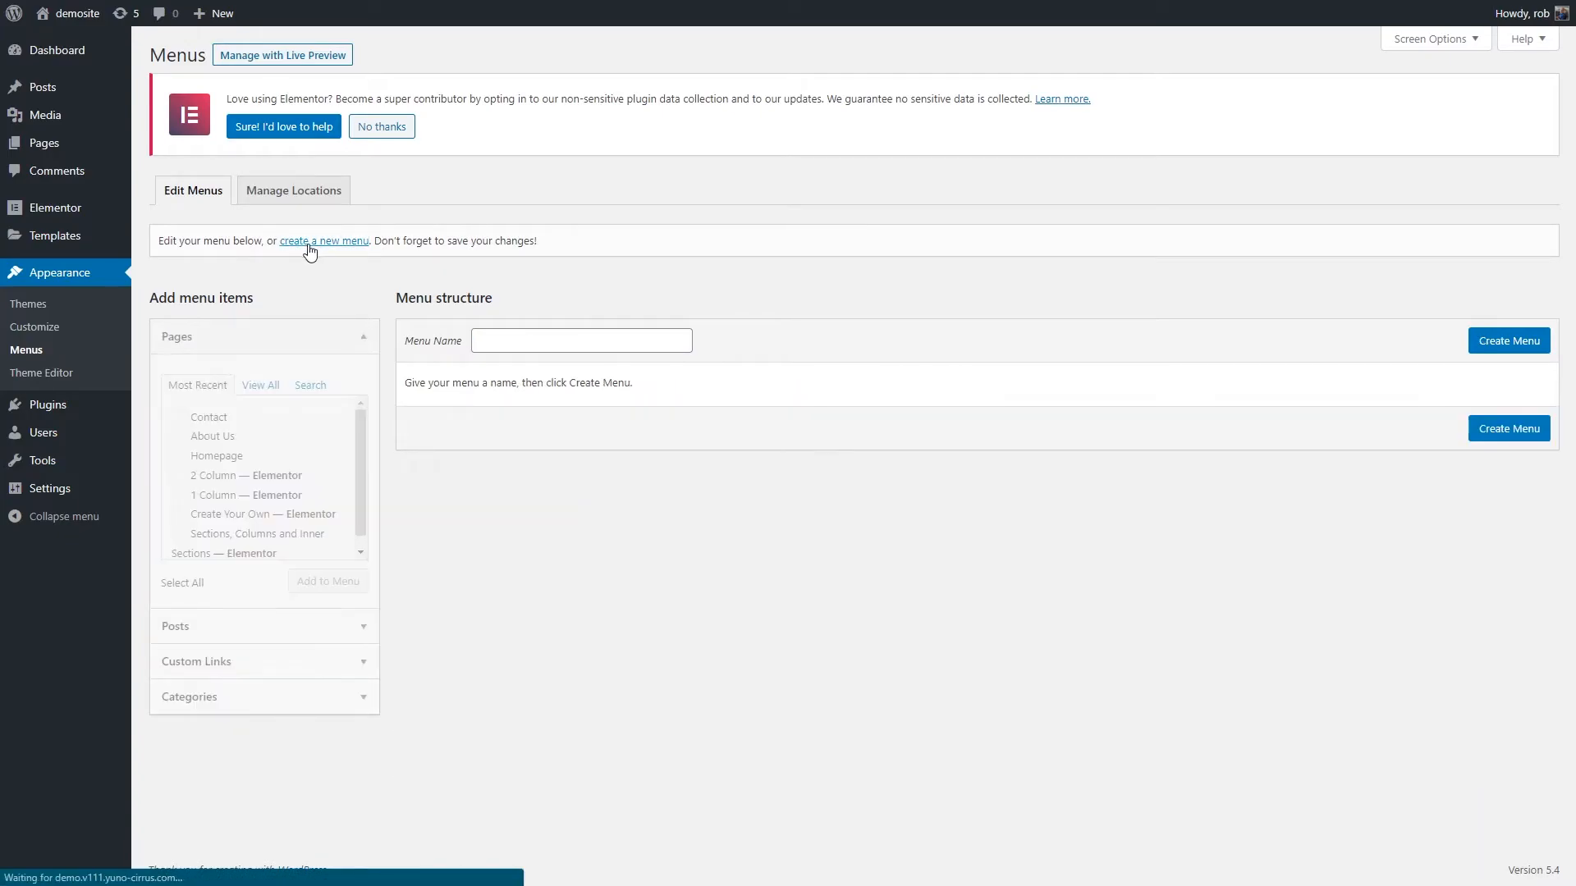
{"action": "left_click", "coordinate": [508, 341]}
{"action": "left_click", "coordinate": [558, 530]}
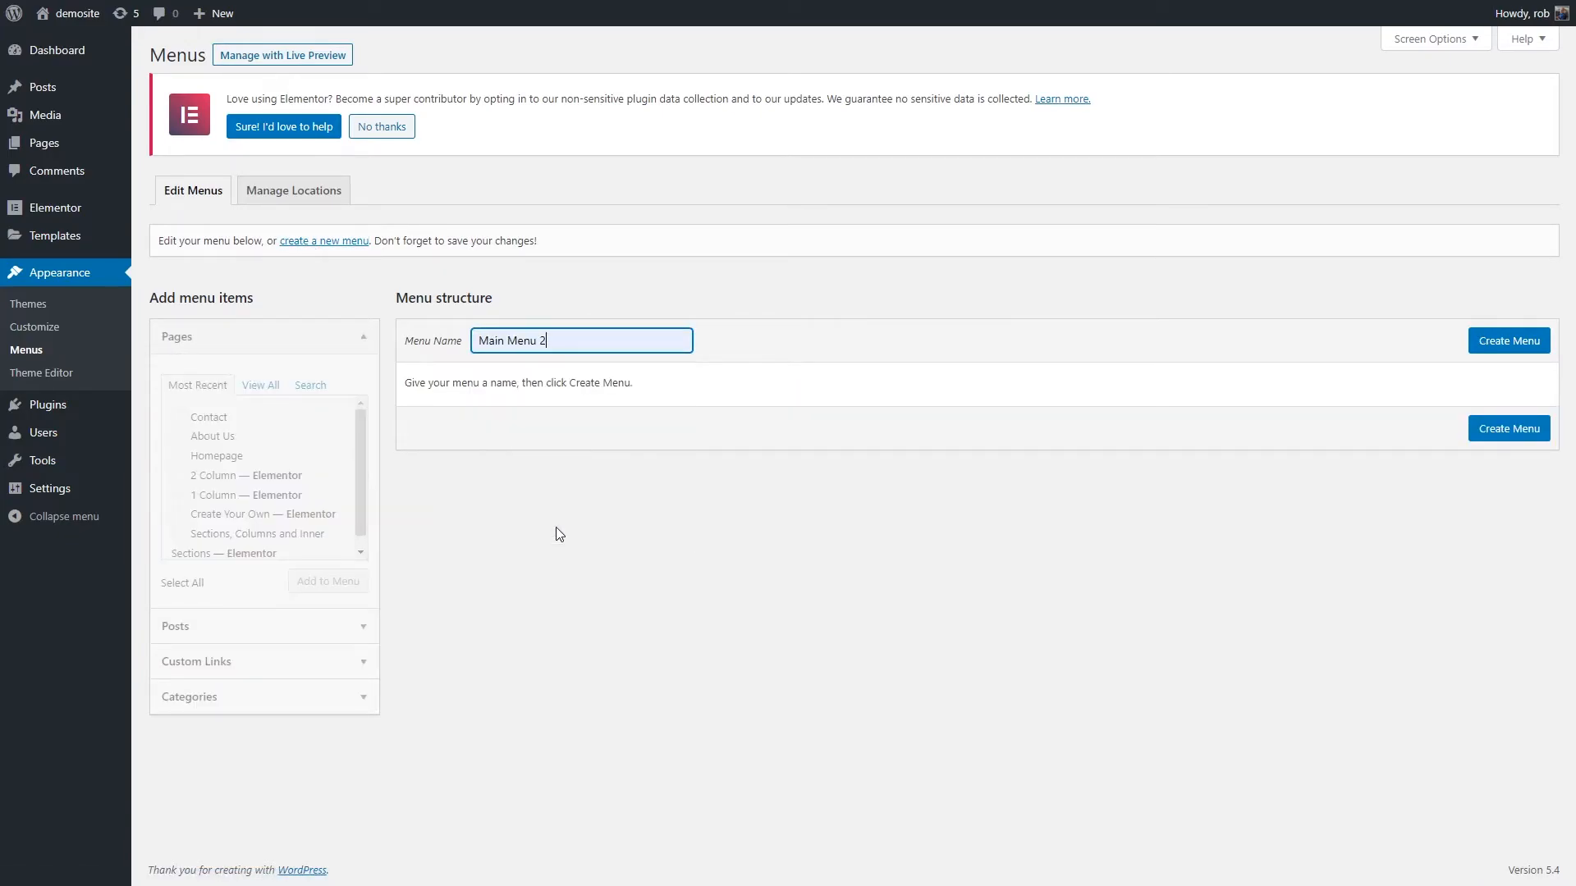
{"action": "left_click", "coordinate": [1509, 341]}
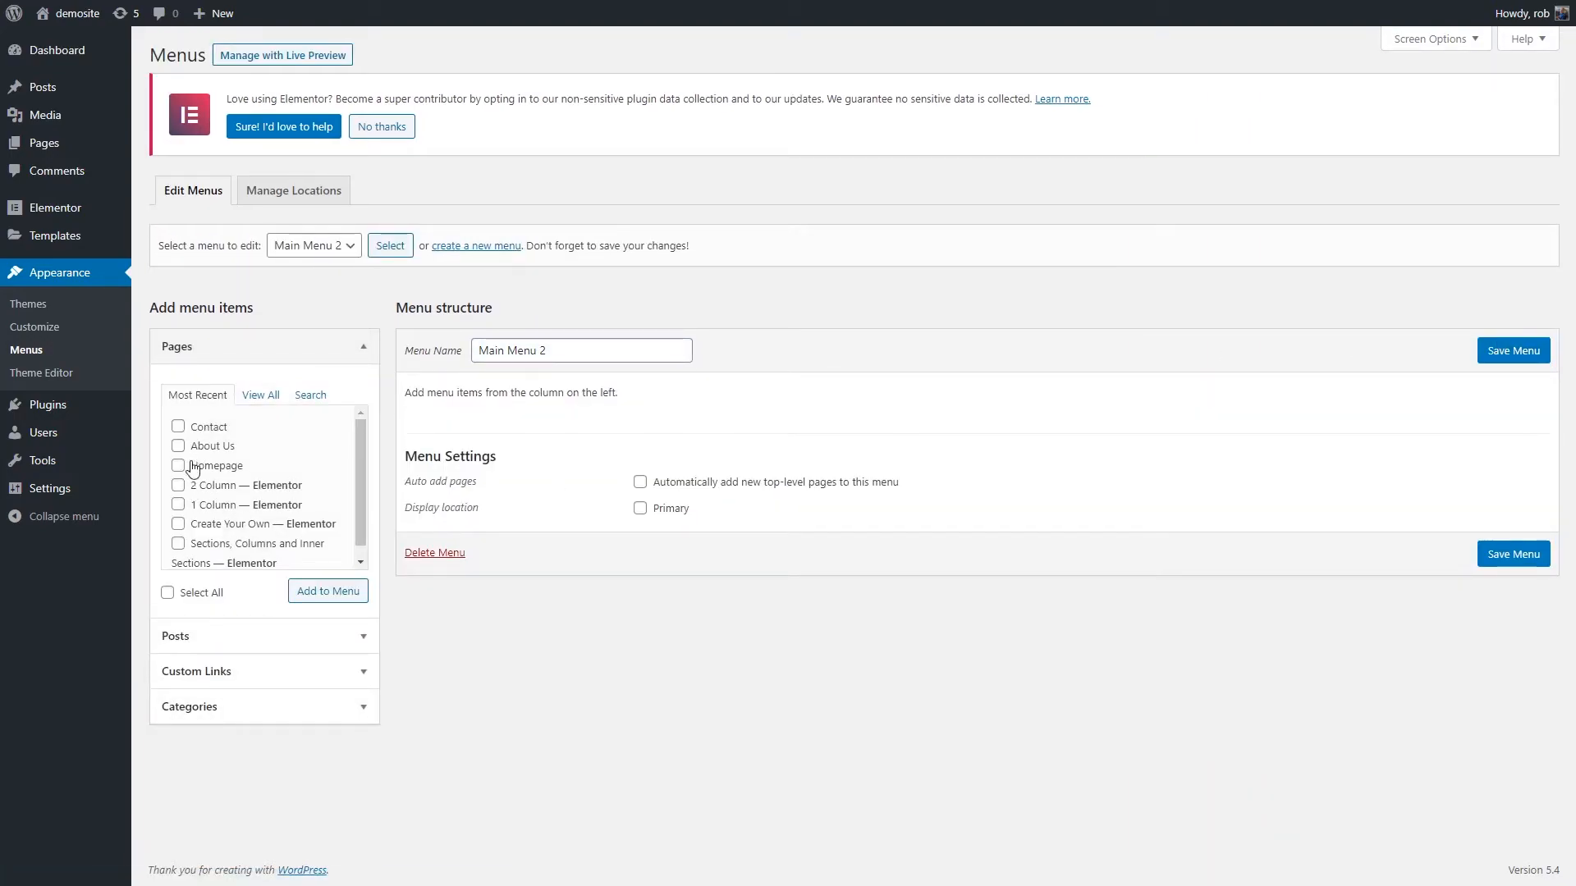
- Add the 2 Column, 1 Column and Create Your Own pages to Main Menu 2 and save the menu
{"action": "left_click", "coordinate": [178, 505]}
{"action": "left_click", "coordinate": [178, 485]}
{"action": "left_click", "coordinate": [179, 526]}
{"action": "left_click", "coordinate": [356, 596]}
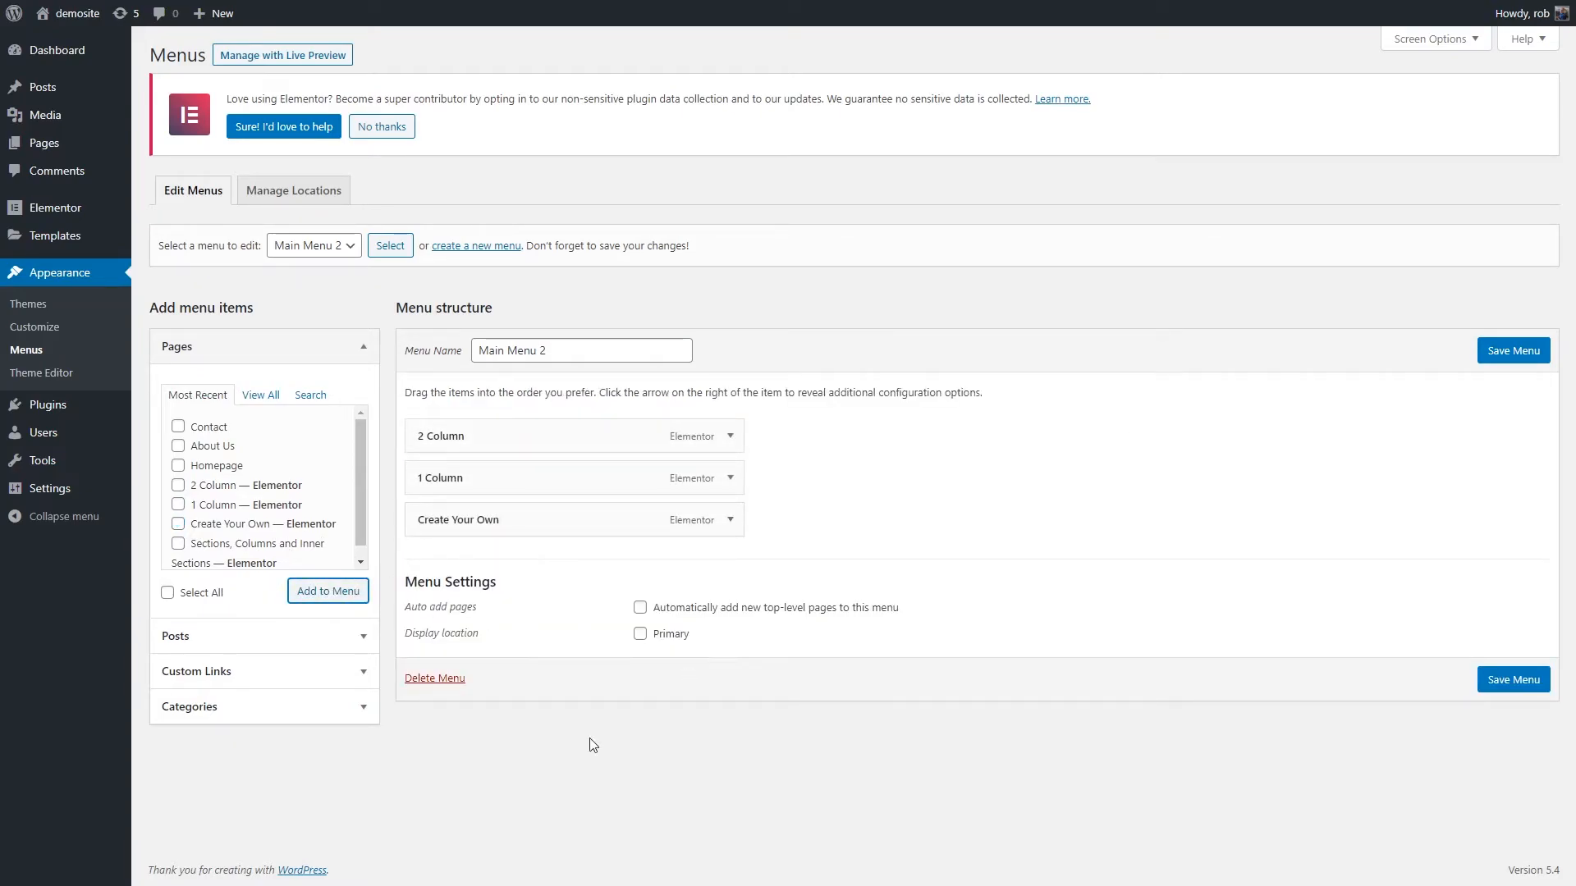
{"action": "left_click", "coordinate": [1507, 343]}
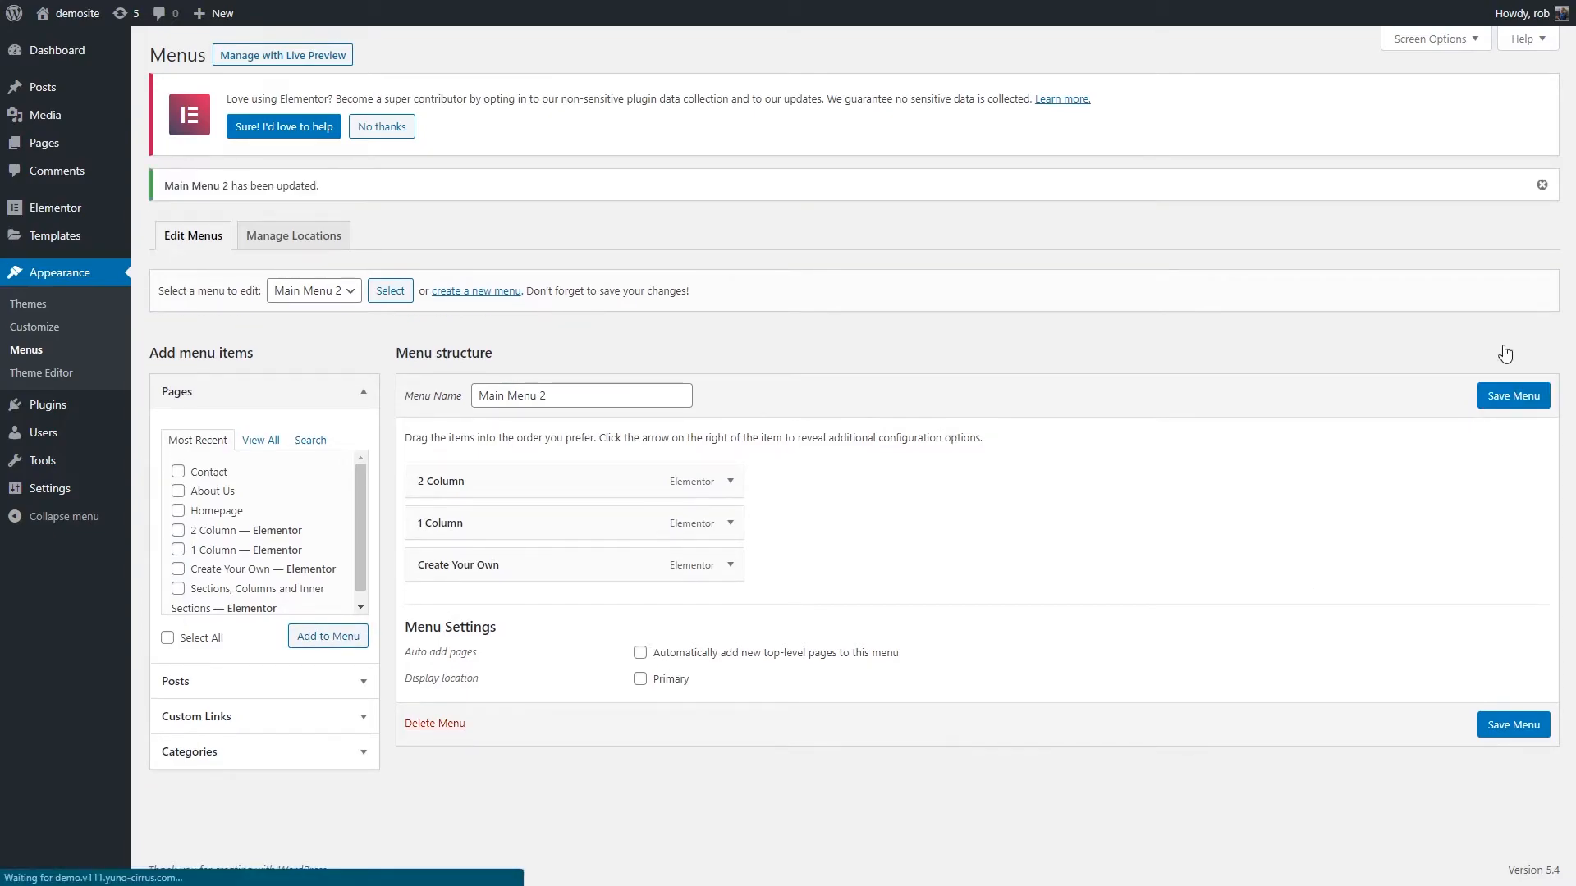
- Switch the menu being edited to Menu 1
{"action": "left_click", "coordinate": [332, 296]}
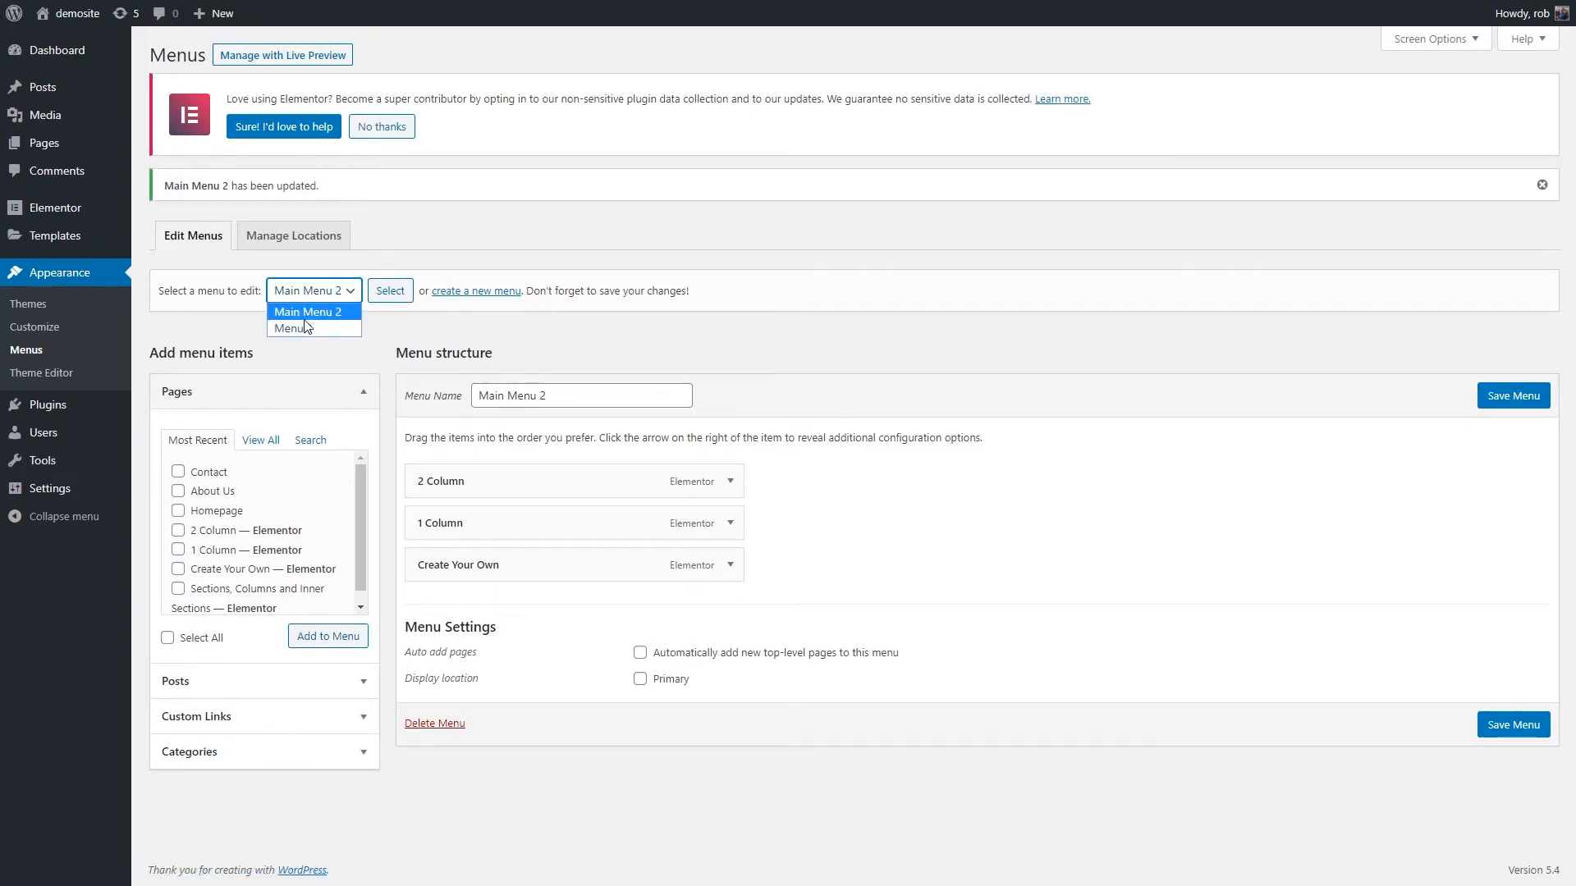
{"action": "left_click", "coordinate": [305, 329]}
{"action": "left_click", "coordinate": [389, 292]}
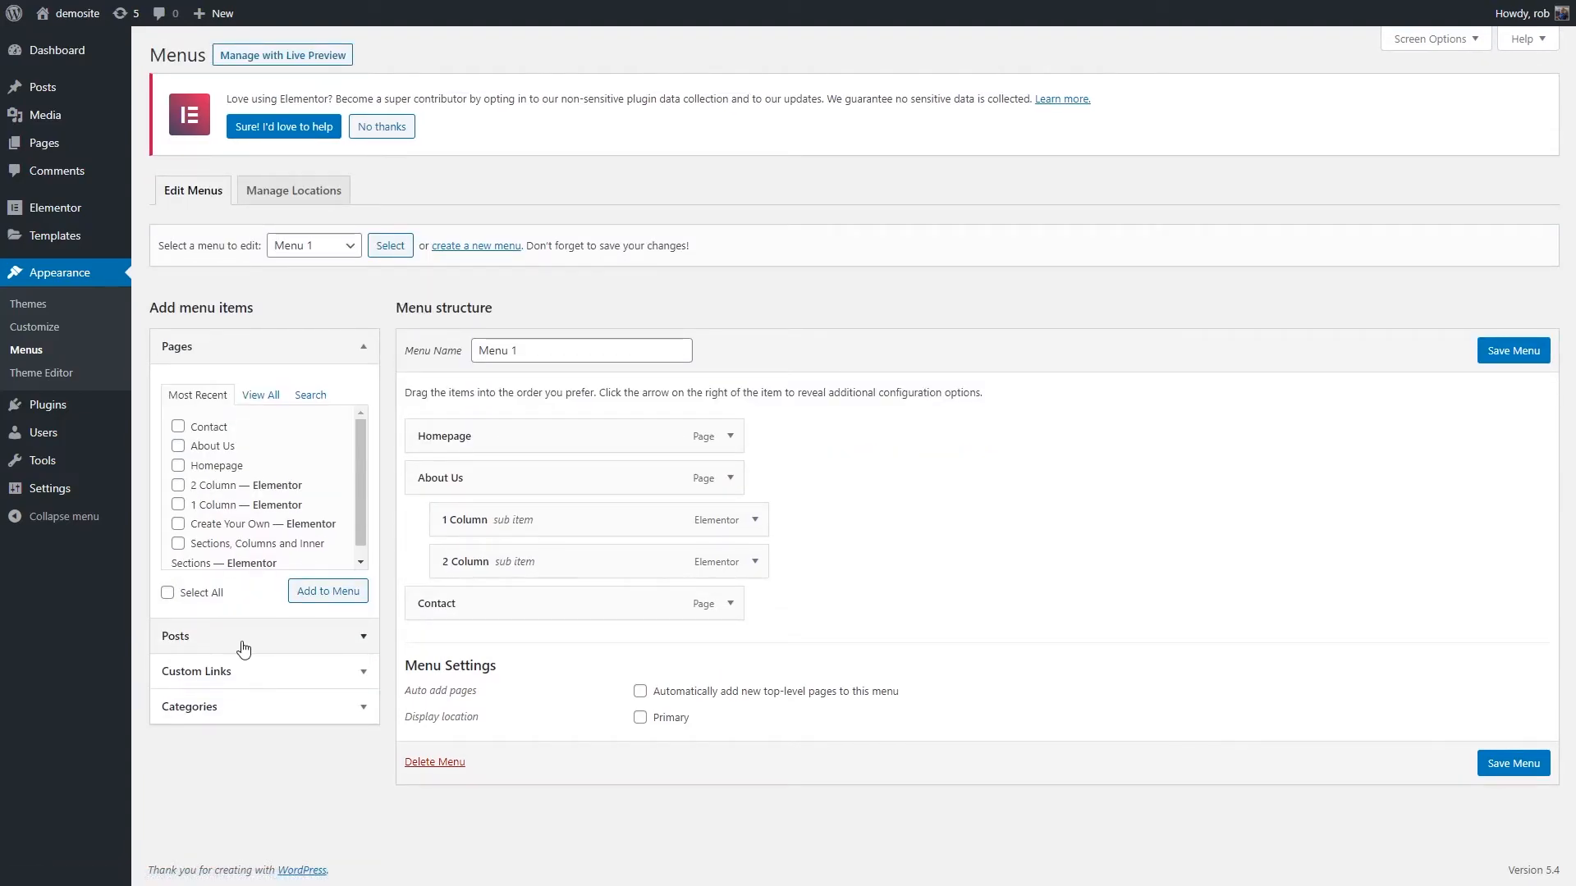
- Add a custom link labelled Services with the URL # to Menu 1 and review the new item's settings
{"action": "left_click", "coordinate": [245, 650]}
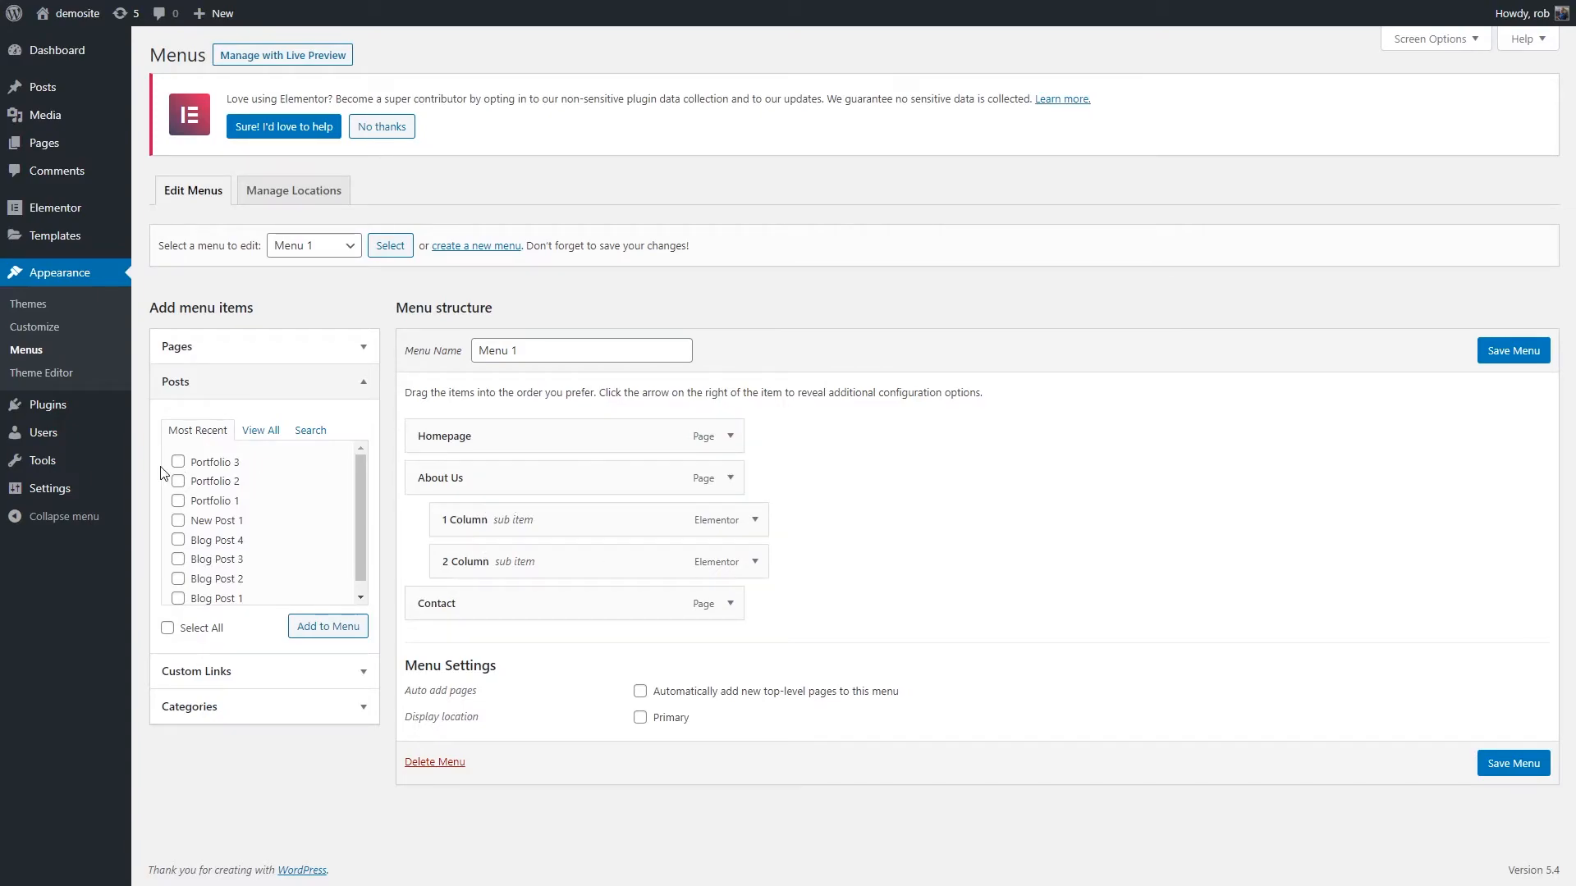
{"action": "left_click", "coordinate": [325, 381]}
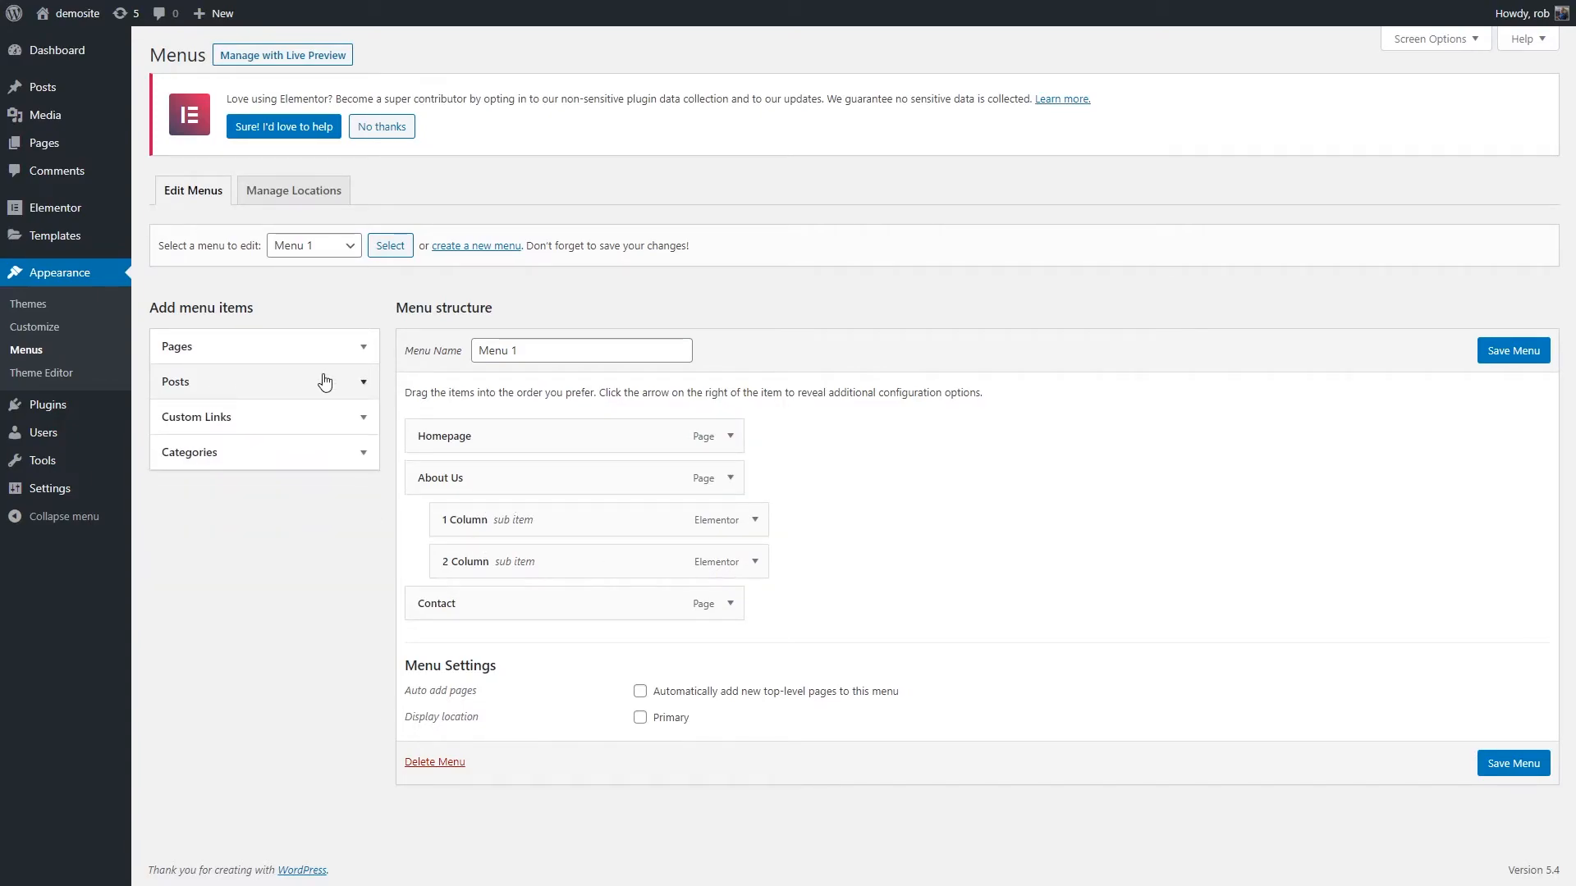
{"action": "left_click", "coordinate": [240, 419]}
{"action": "left_click", "coordinate": [254, 475]}
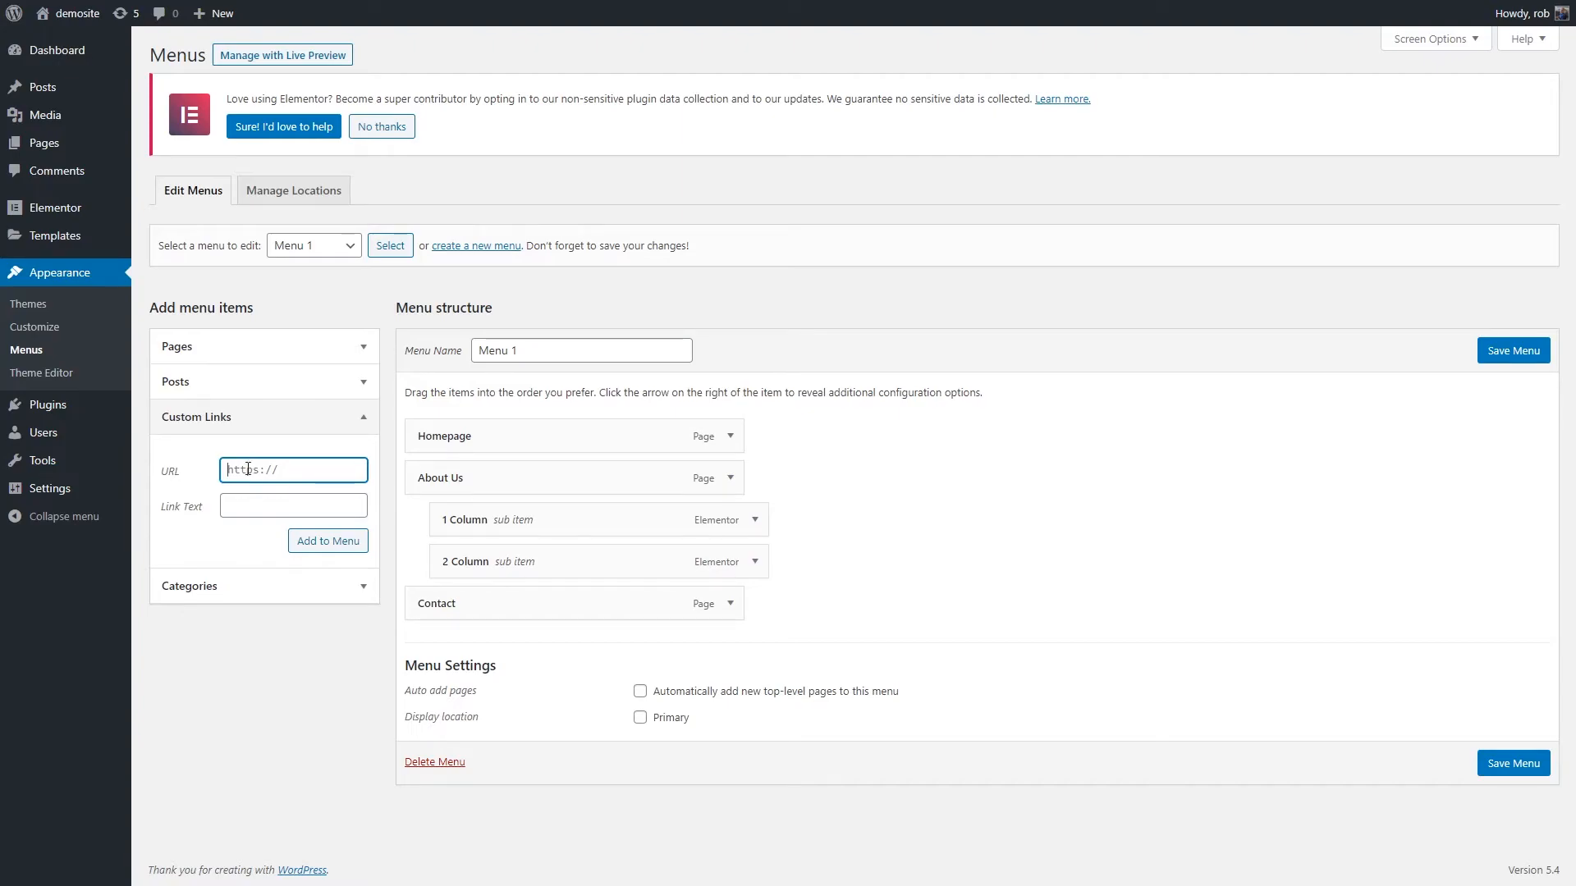
{"action": "left_click", "coordinate": [252, 507]}
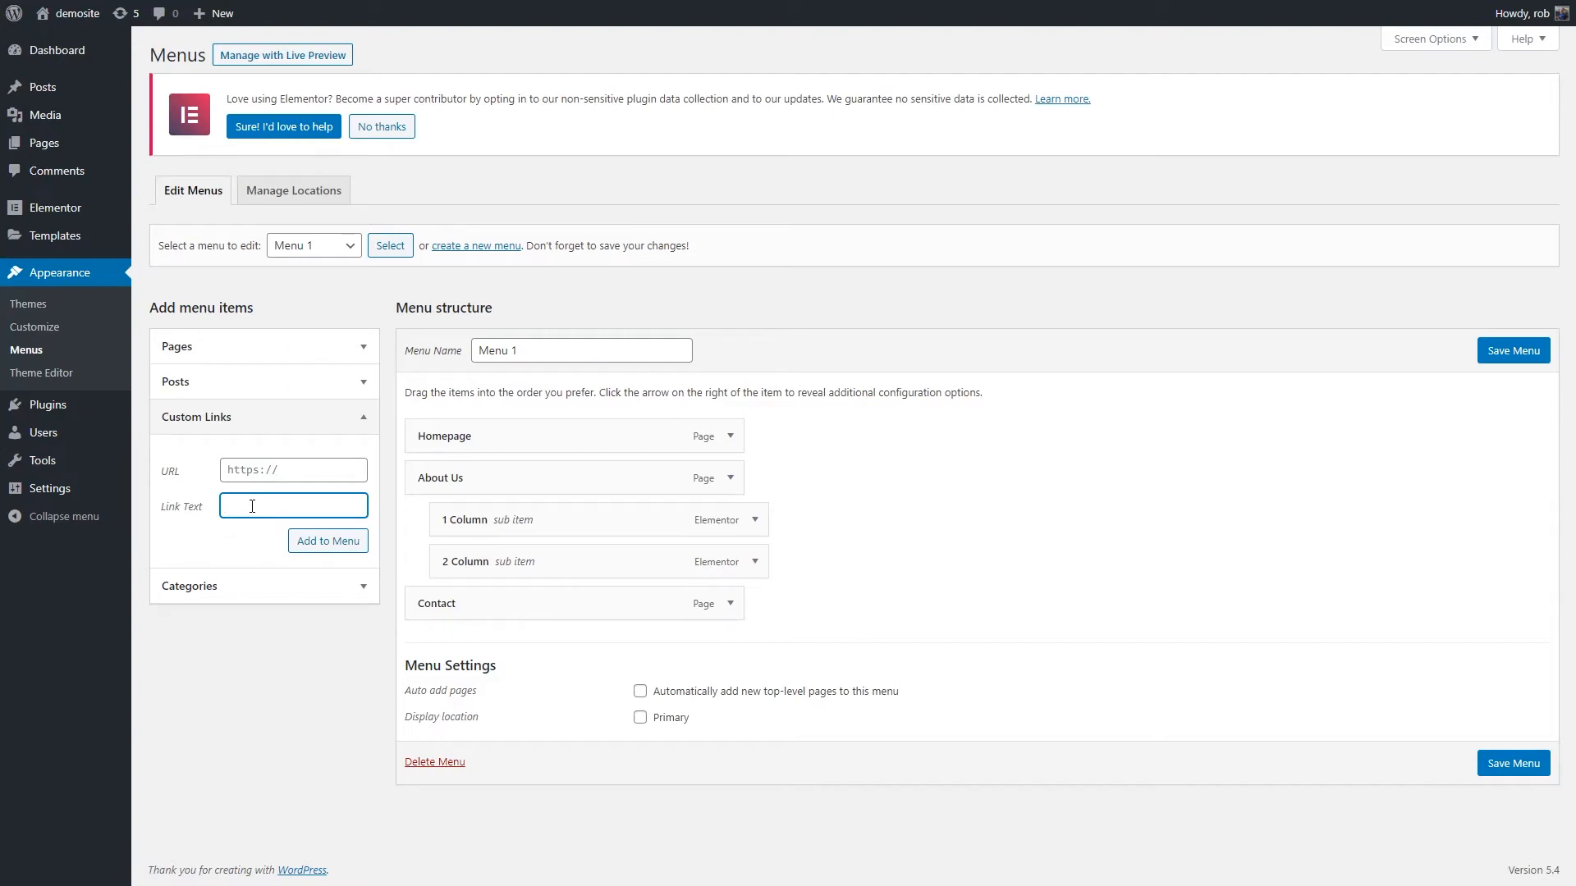
{"action": "left_click", "coordinate": [259, 468]}
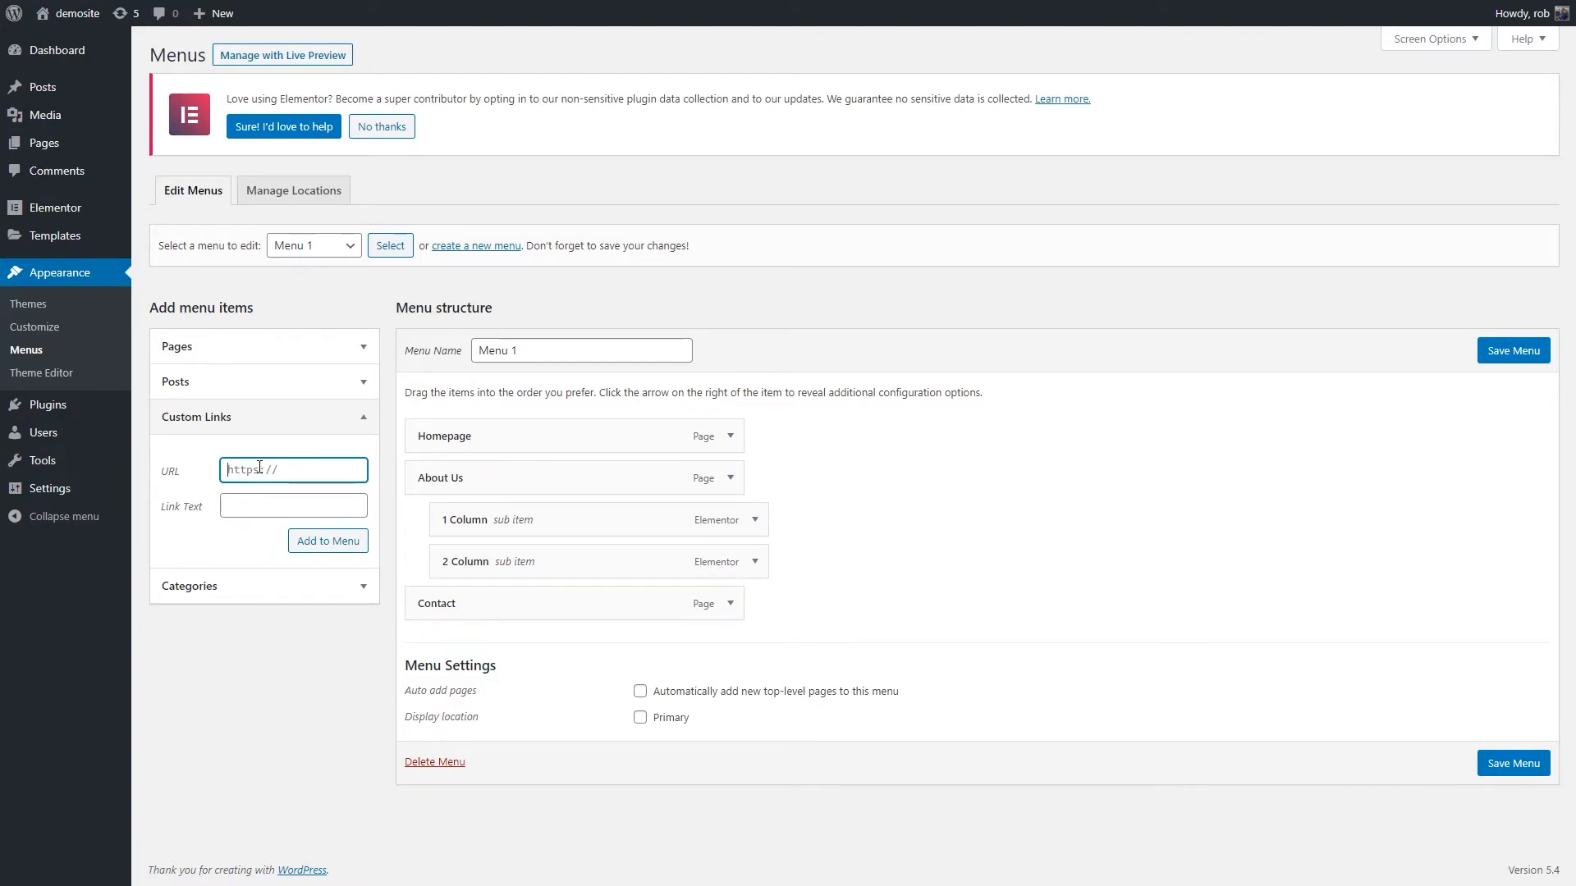
{"action": "left_click", "coordinate": [253, 508]}
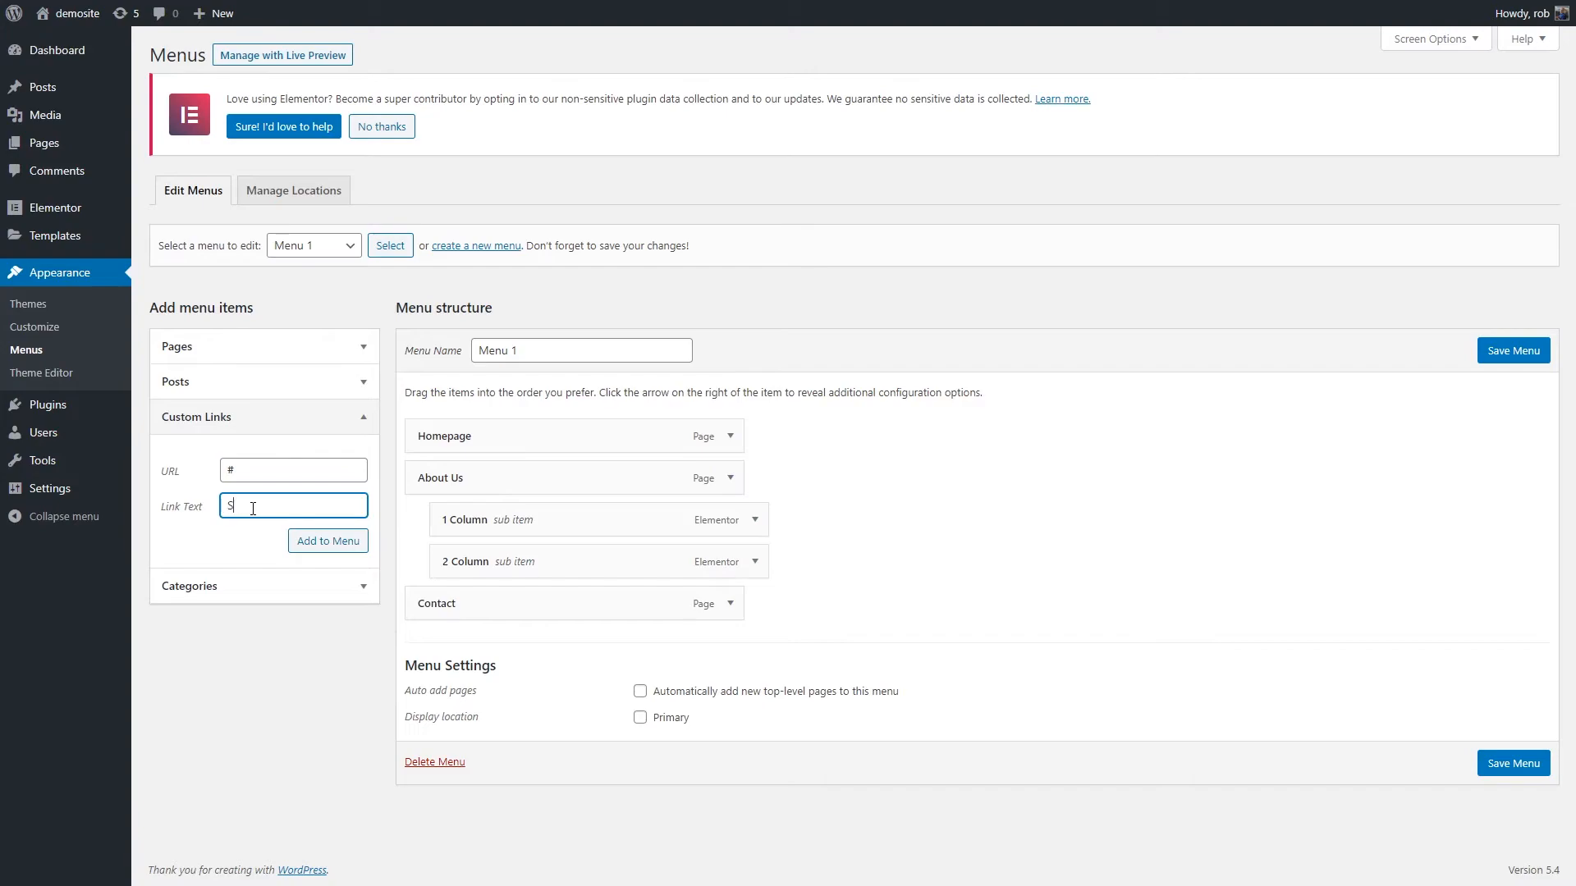
{"action": "left_click", "coordinate": [331, 545]}
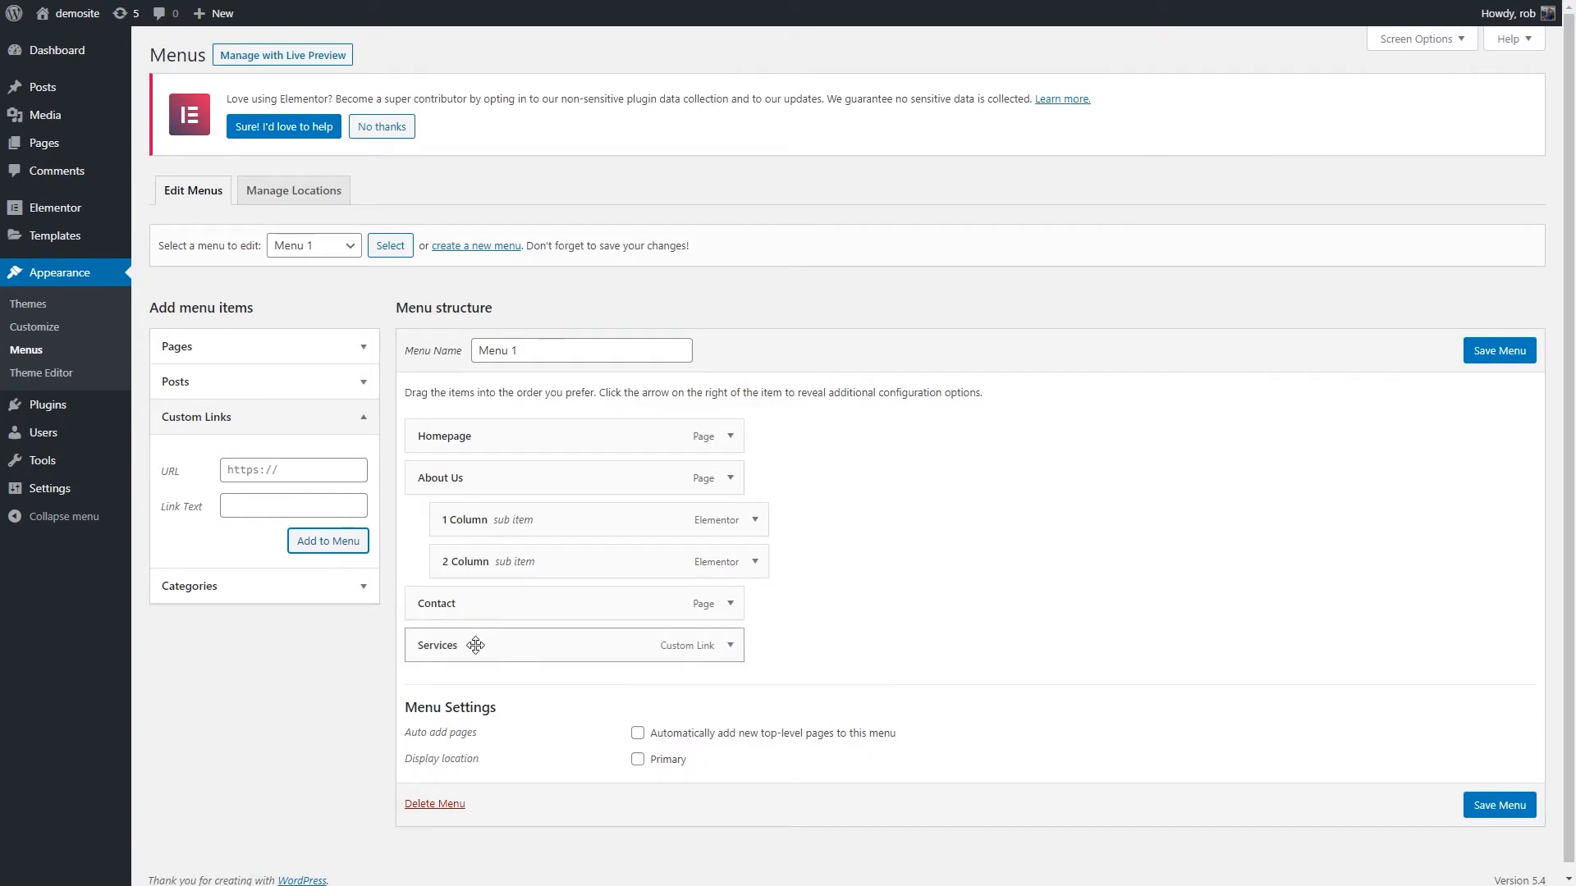
{"action": "left_click", "coordinate": [730, 648]}
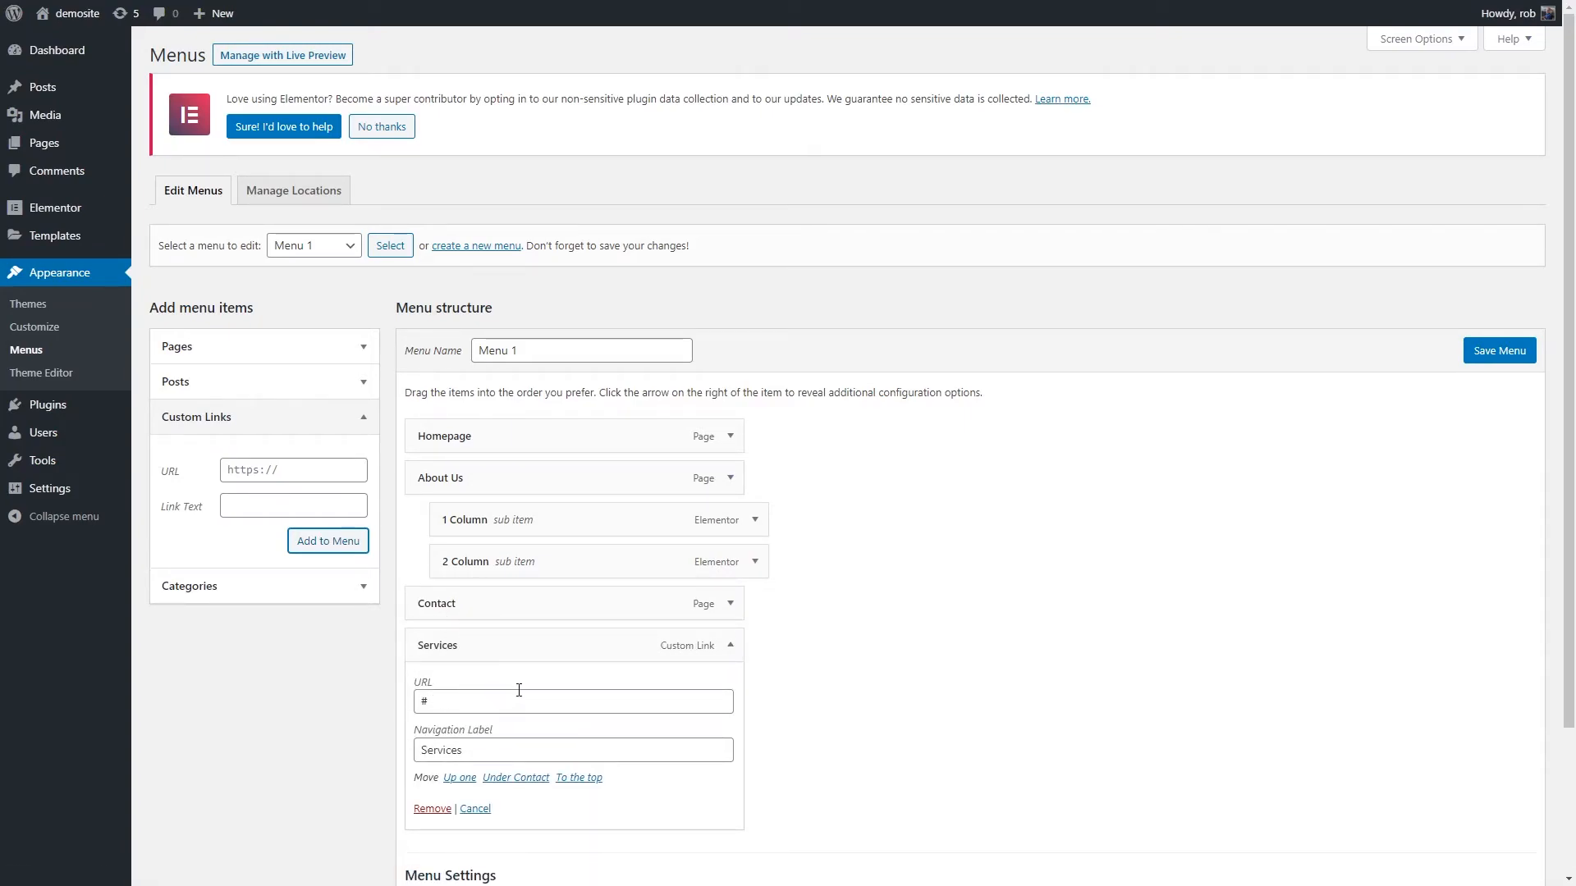
{"action": "left_click", "coordinate": [727, 648]}
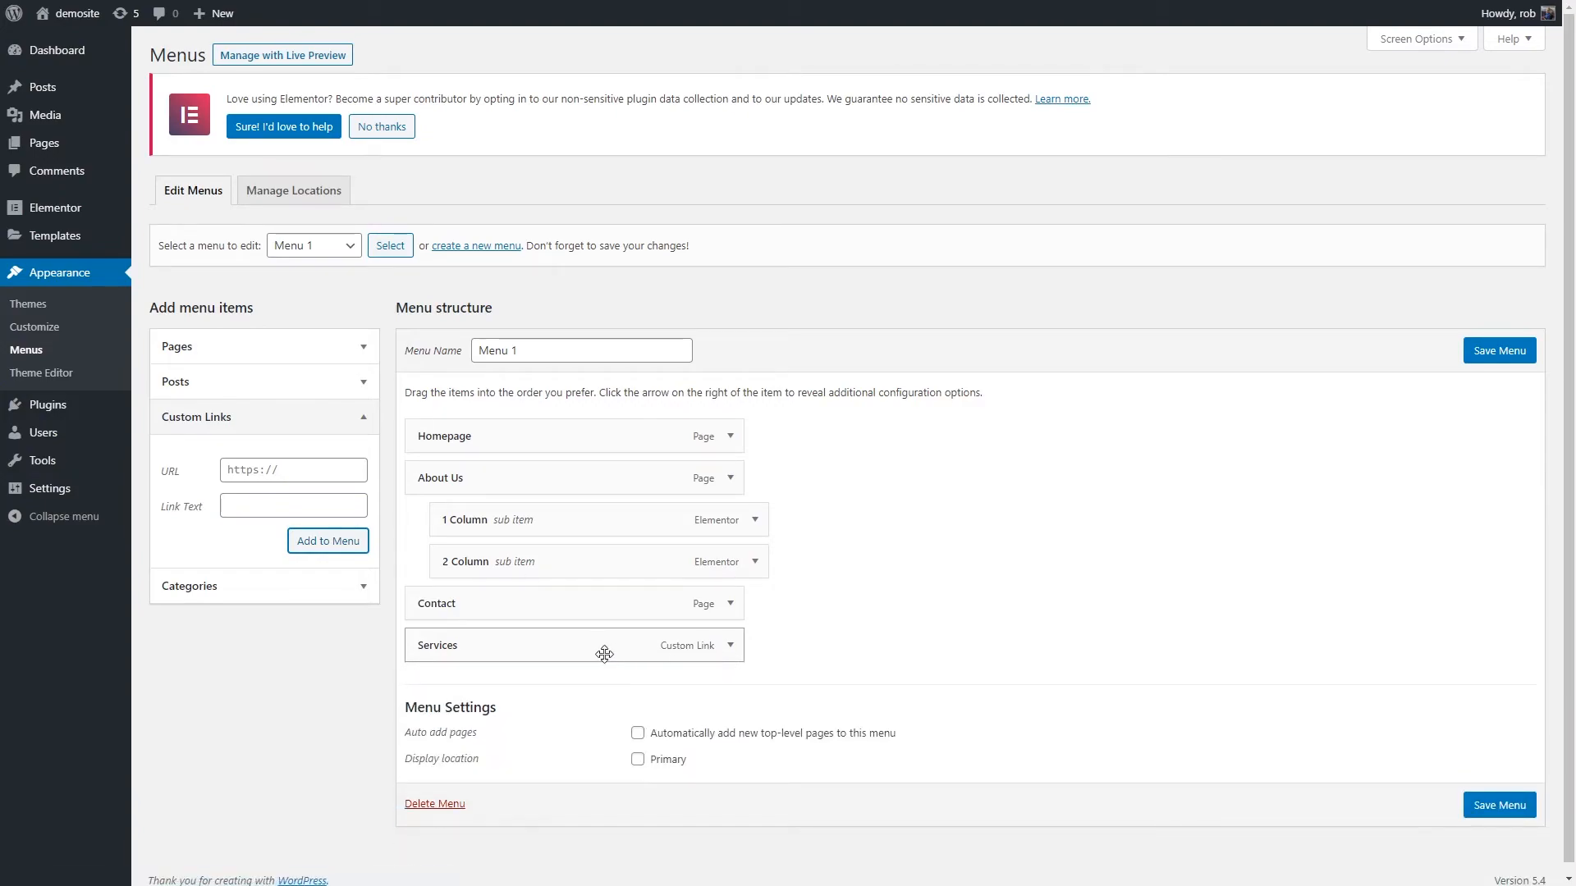
- View the available menu categories, assign Menu 1 to the Primary display location and save the menu
{"action": "left_click", "coordinate": [250, 597]}
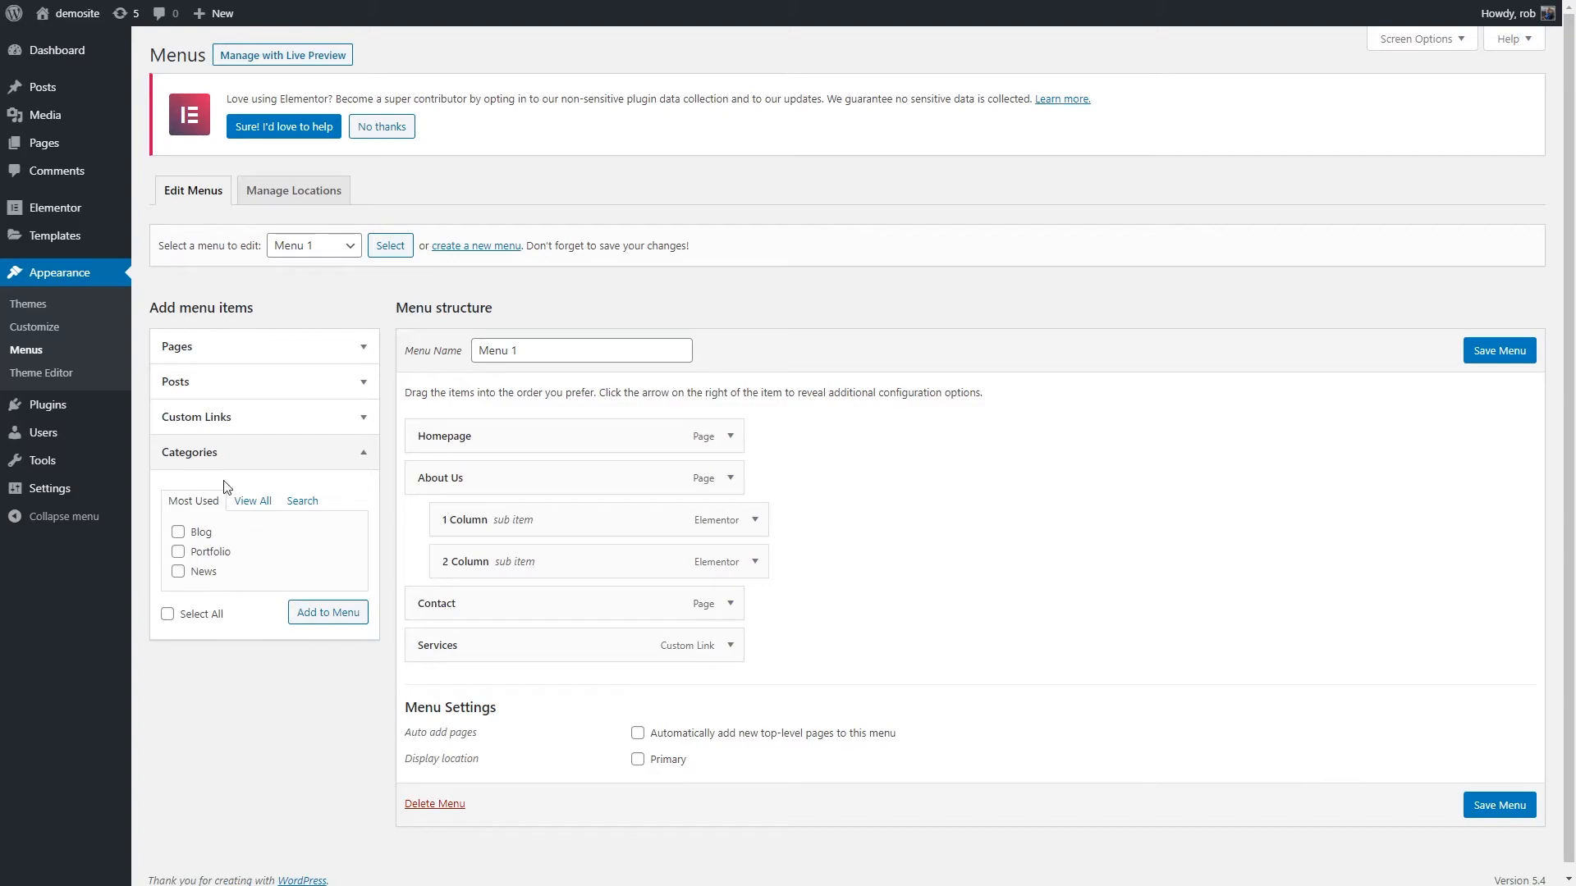
{"action": "left_click", "coordinate": [365, 460]}
{"action": "left_click", "coordinate": [363, 457]}
{"action": "left_click", "coordinate": [361, 455]}
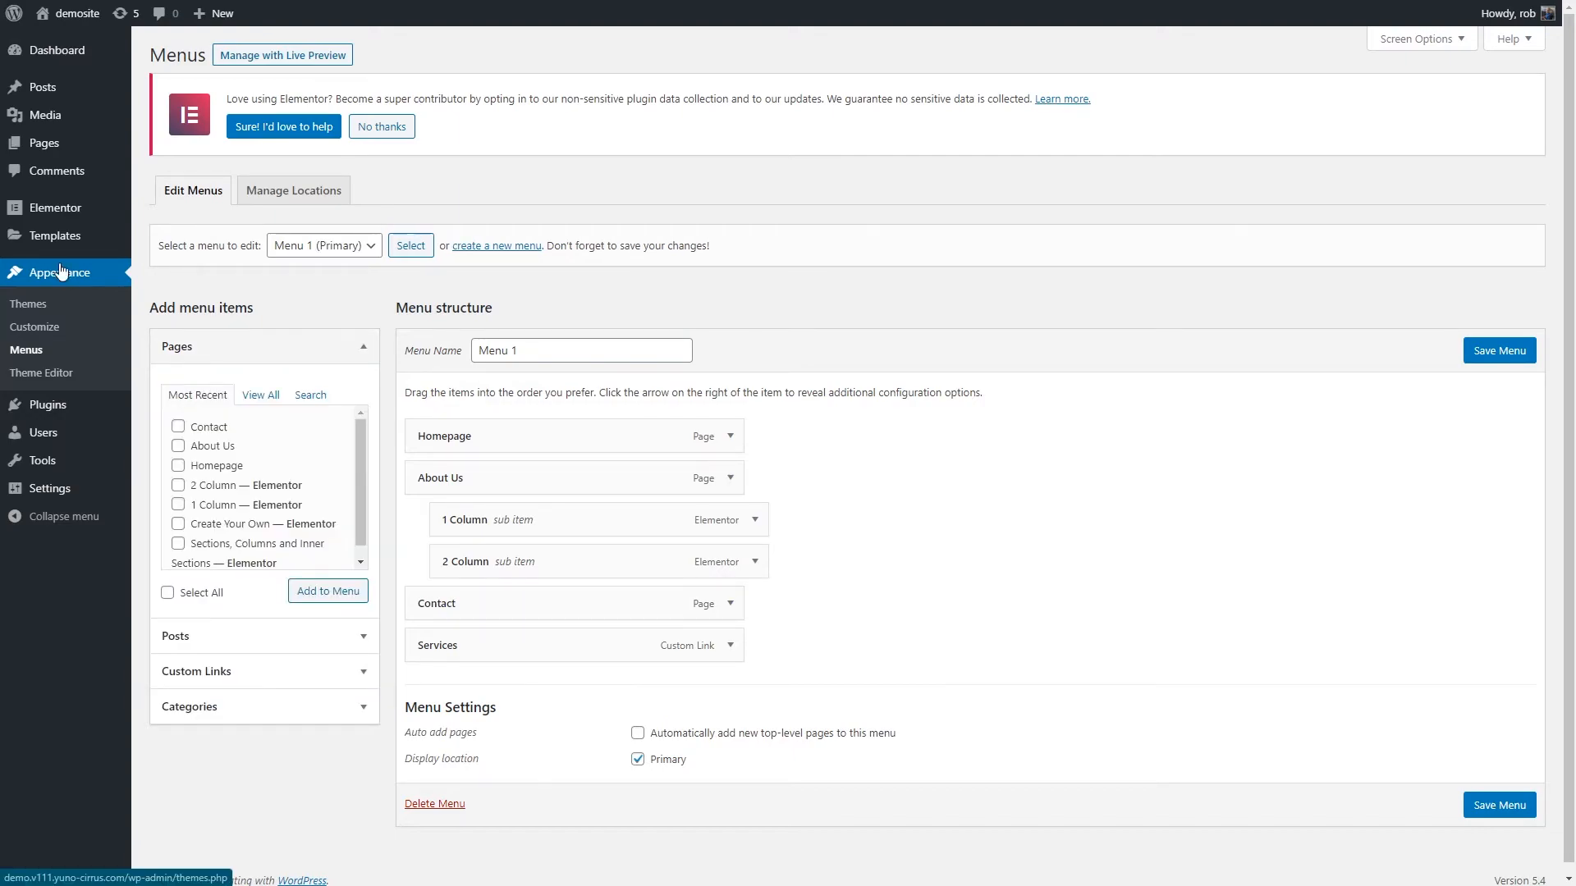
- Open the online-course-nav header template from the saved templates for editing in Elementor
{"action": "mouse_move", "coordinate": [47, 245]}
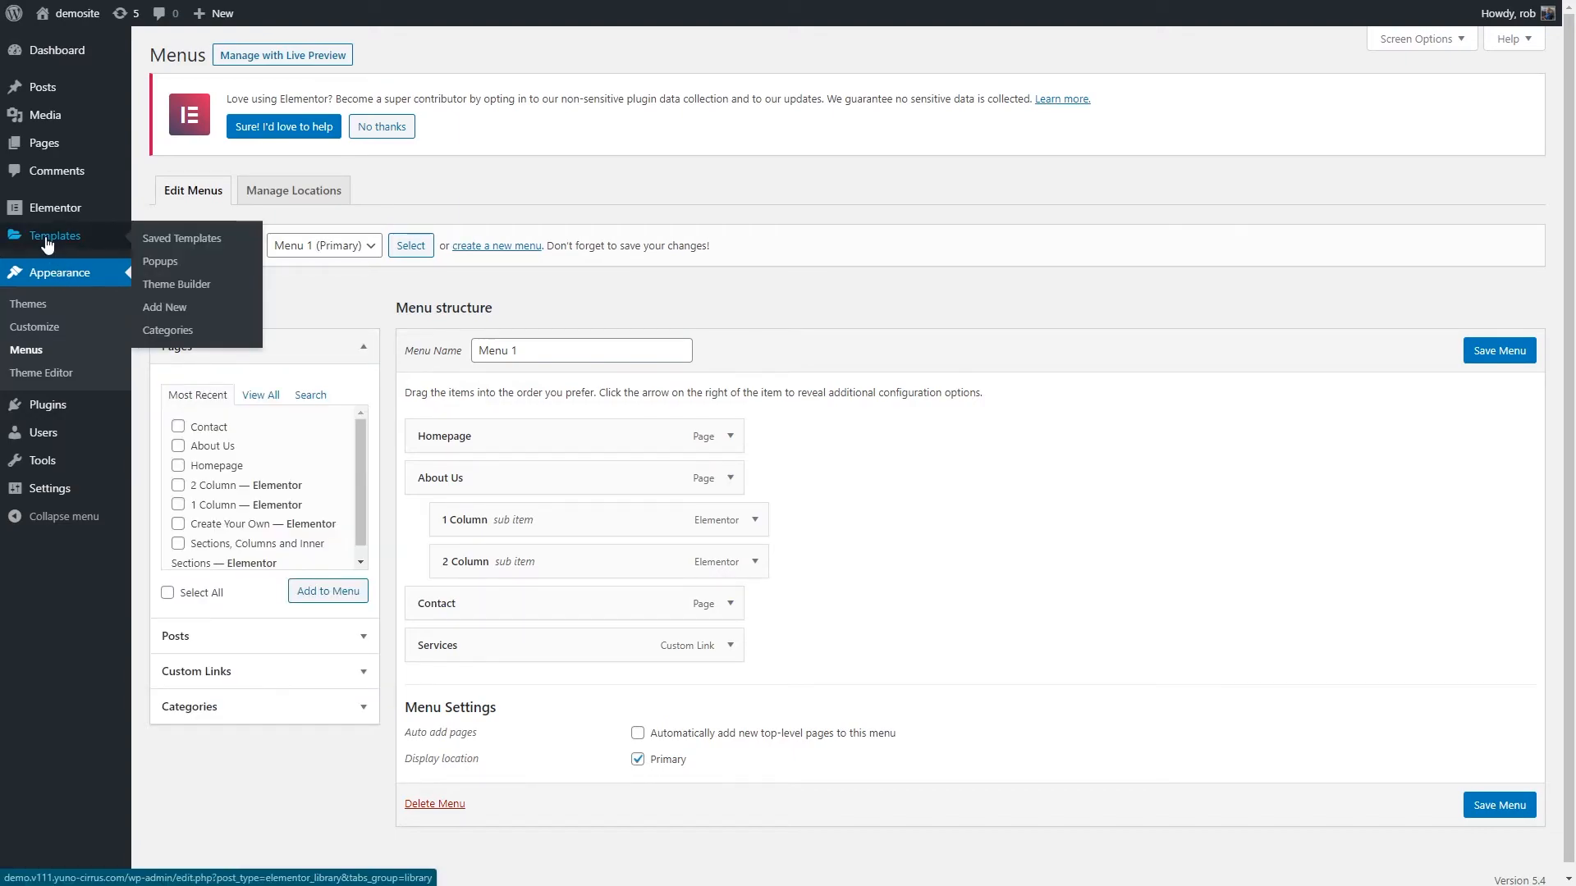
{"action": "left_click", "coordinate": [179, 239]}
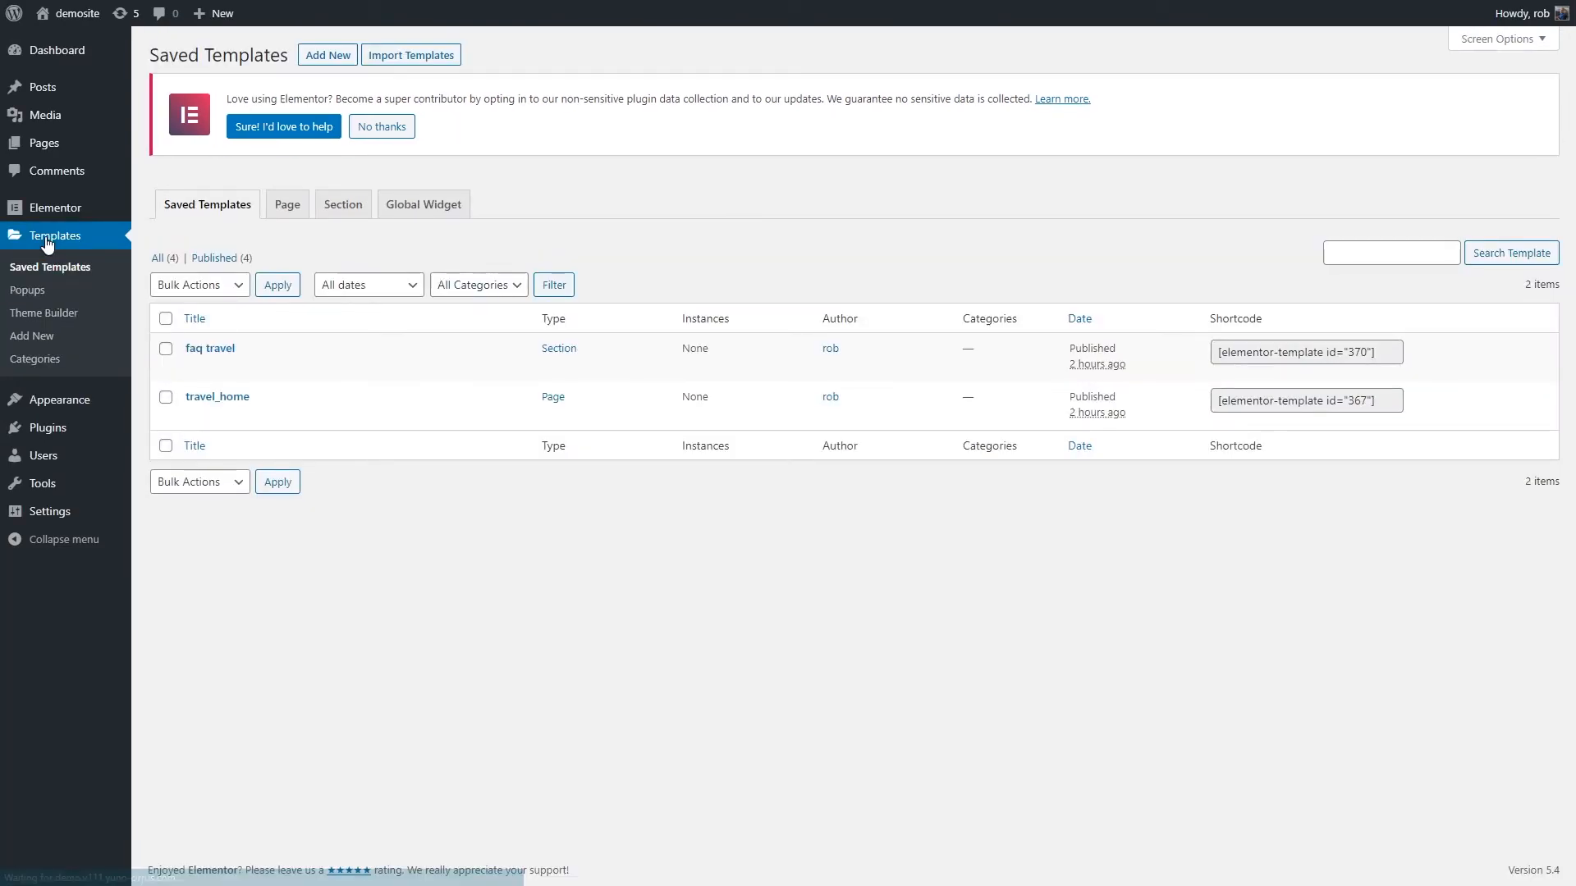
{"action": "left_click", "coordinate": [159, 258]}
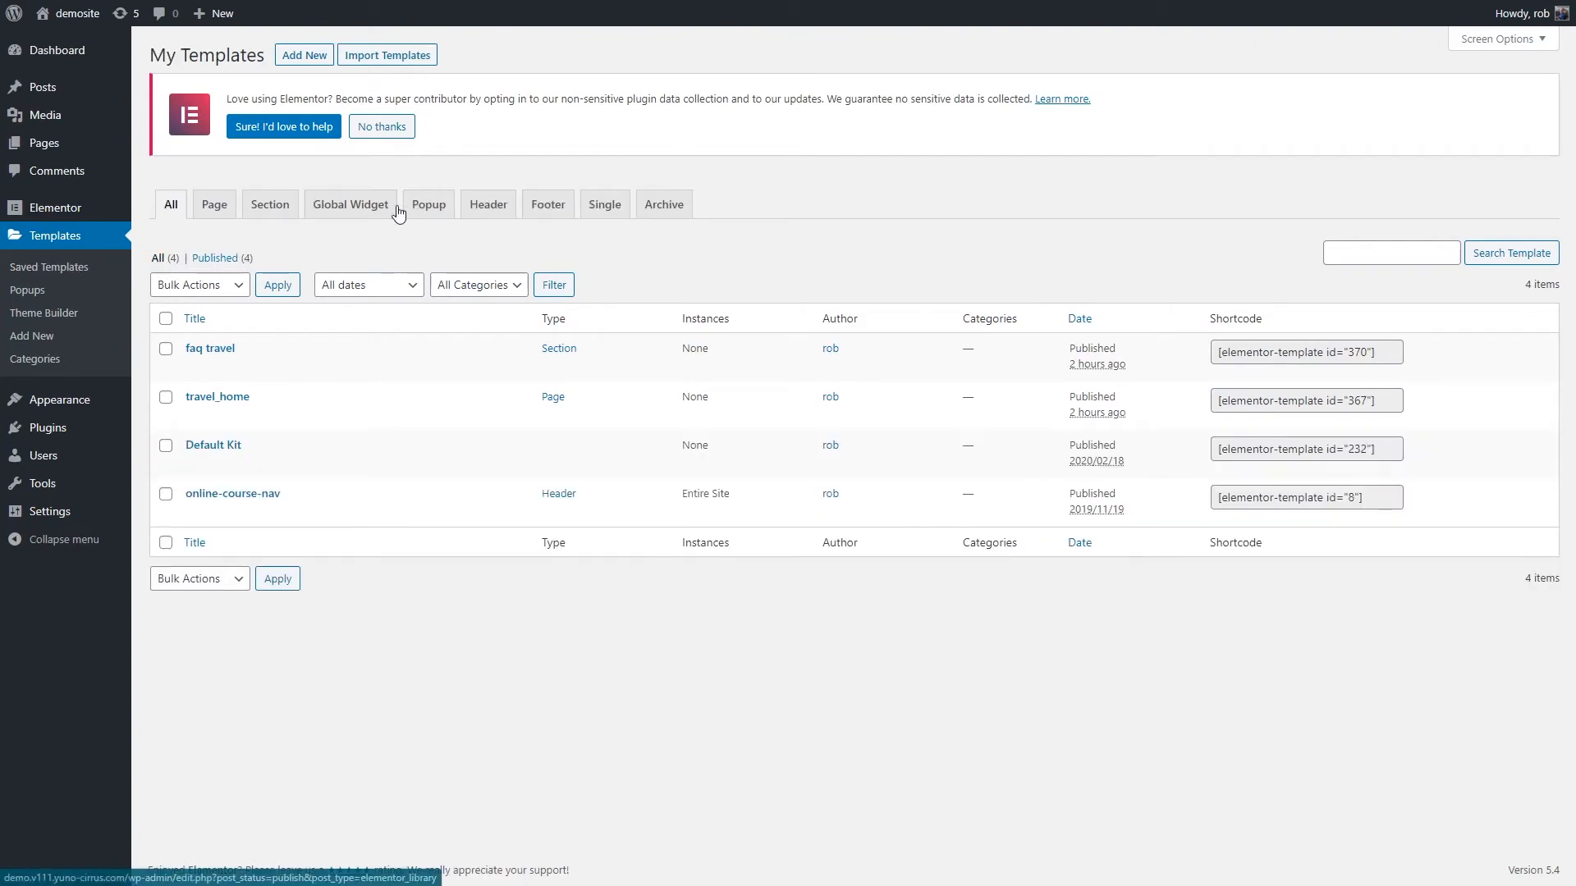
{"action": "left_click", "coordinate": [495, 206]}
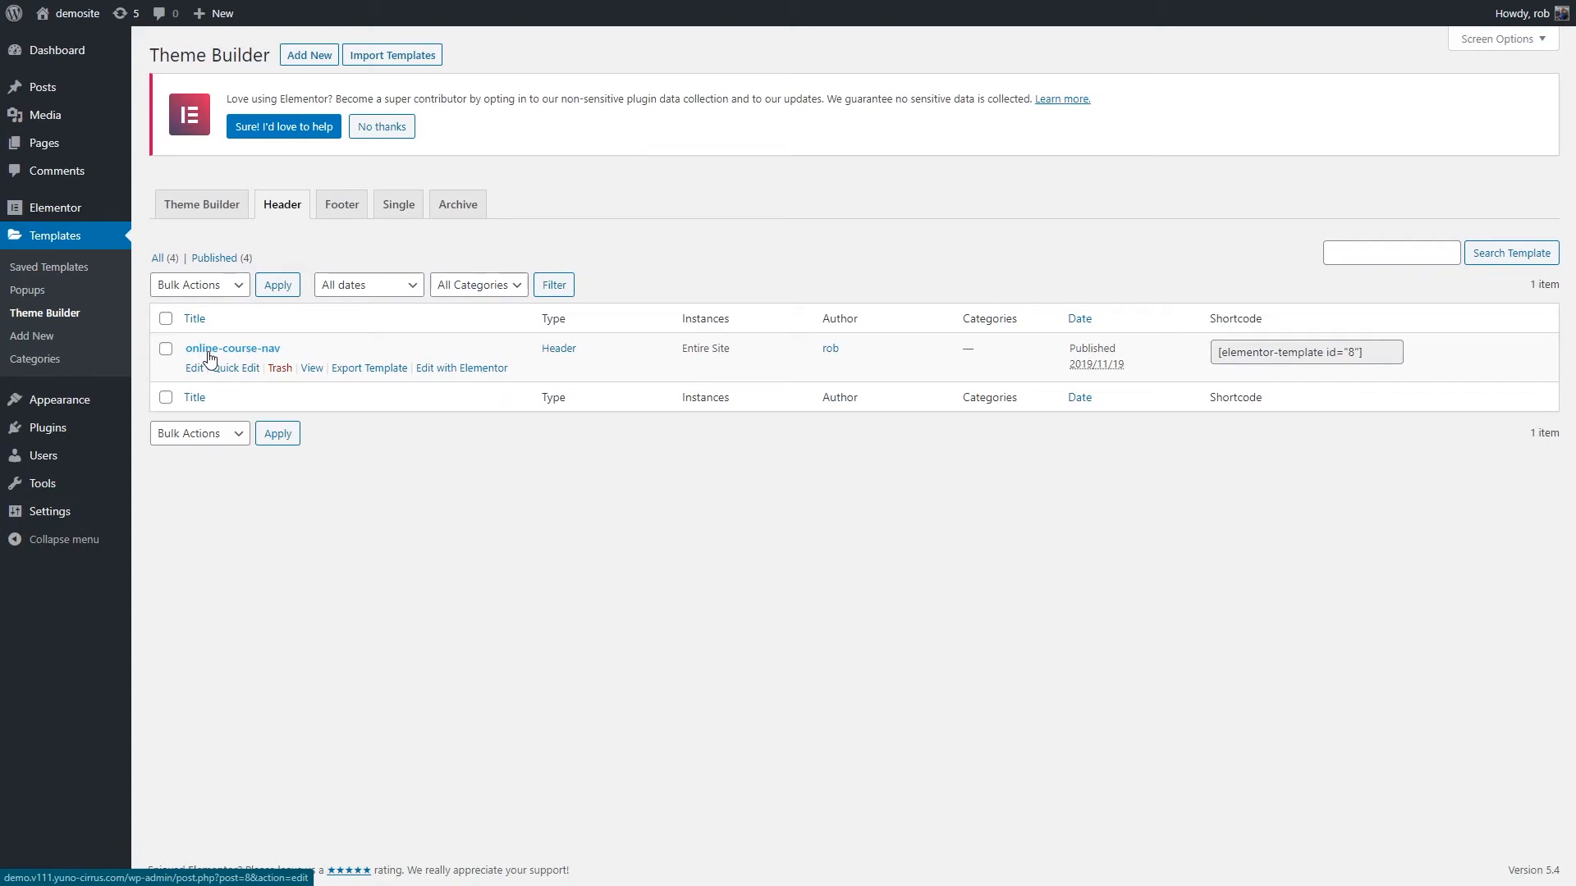
{"action": "left_click", "coordinate": [209, 355]}
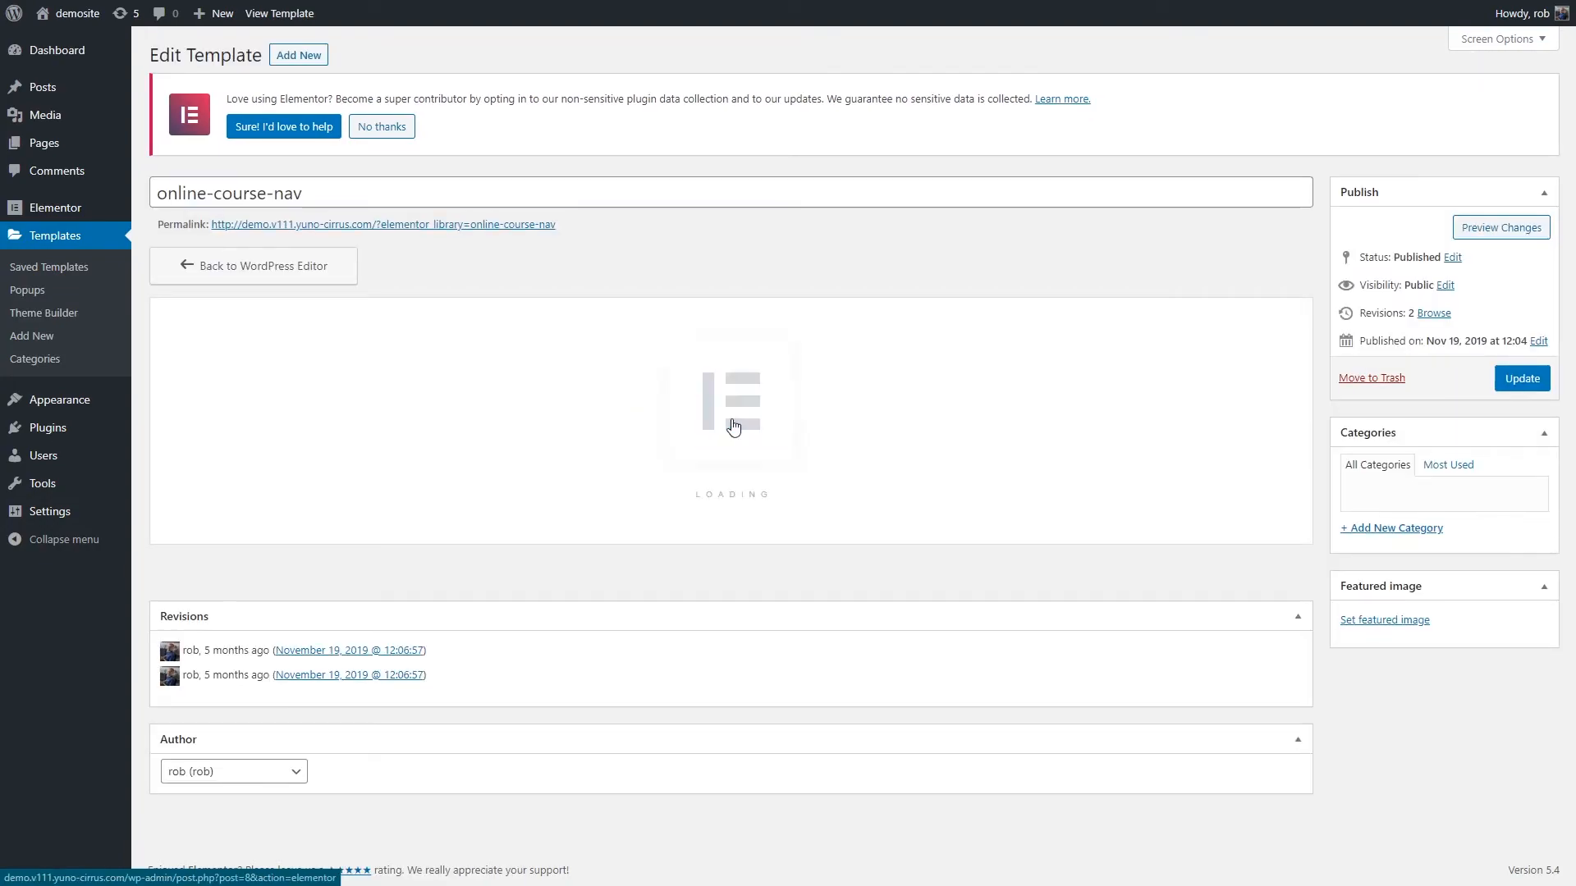
{"action": "left_click", "coordinate": [733, 426]}
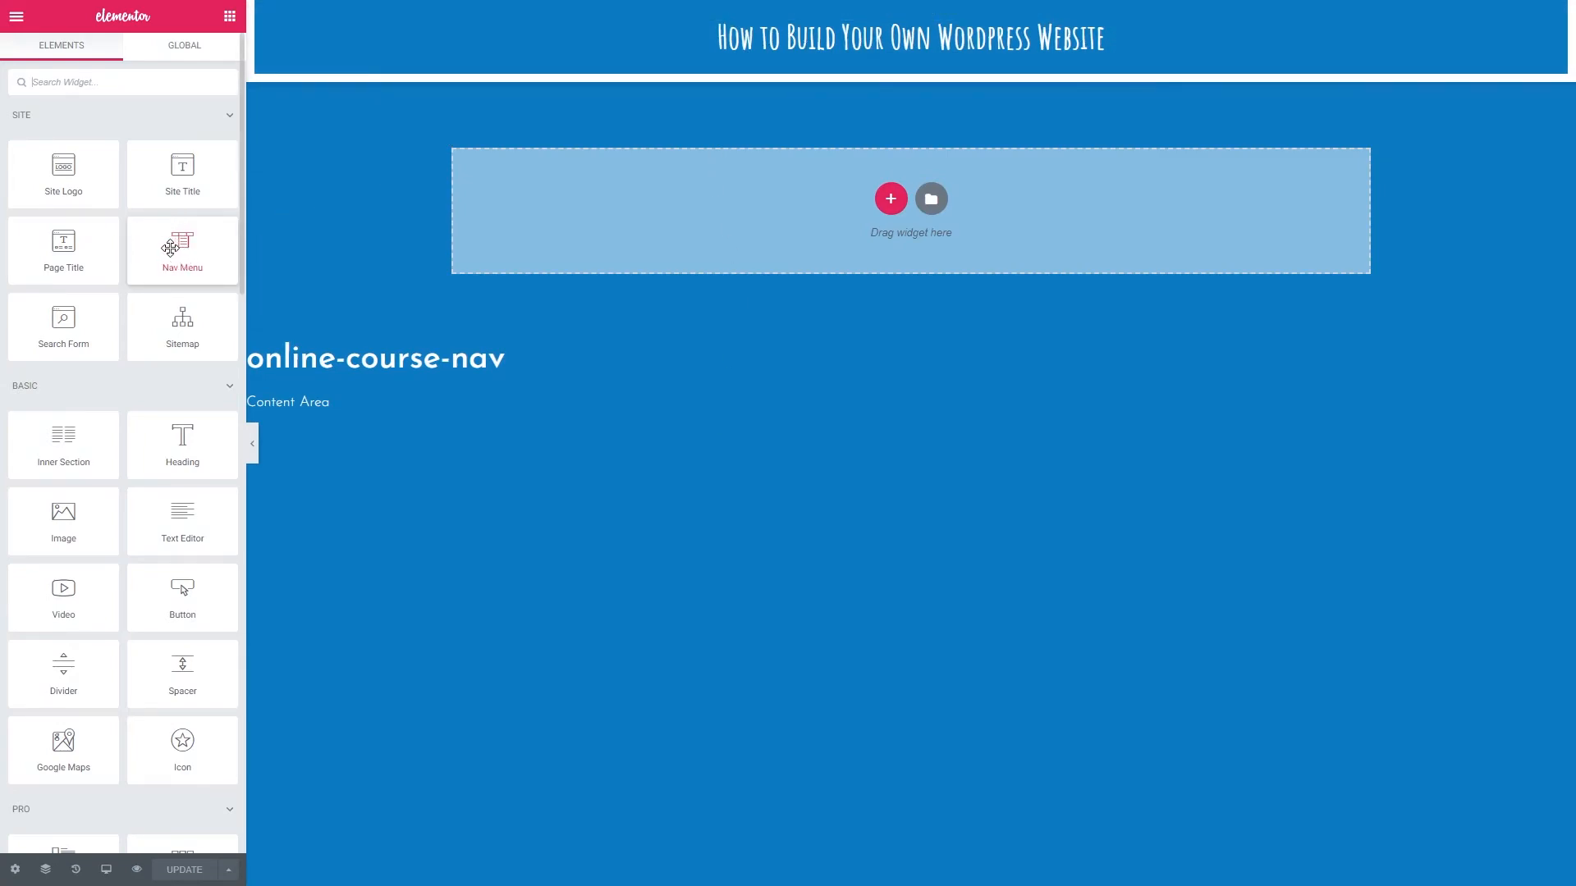
- Place a Nav Menu widget below the header's title, assign Menu 1 to it and centre its items
{"action": "left_click_drag", "start_coordinate": [170, 249], "coordinate": [821, 51]}
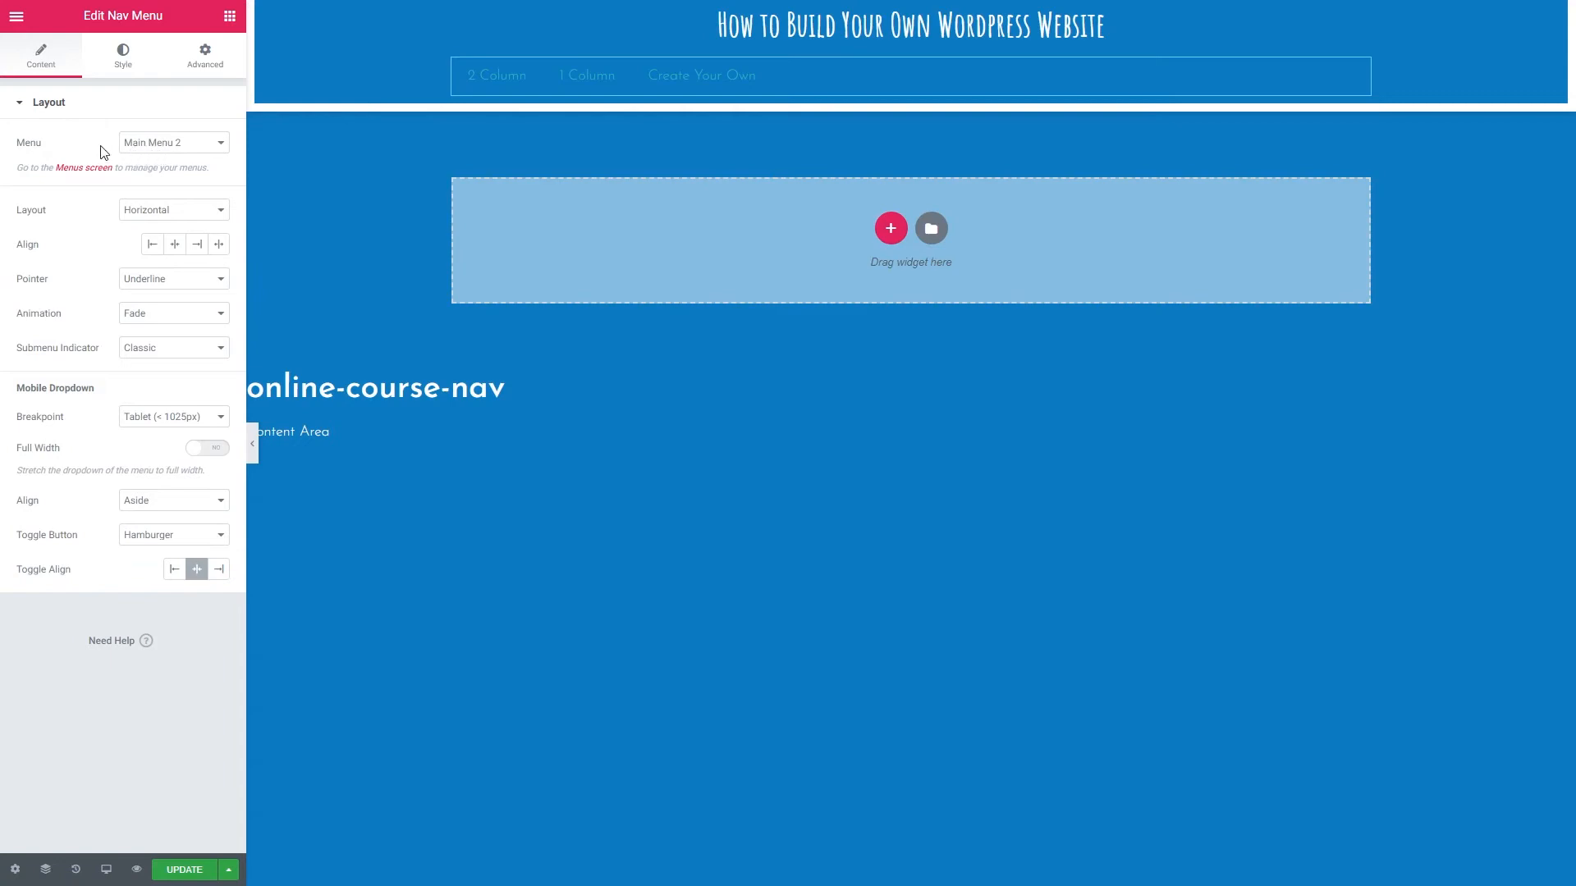
{"action": "left_click", "coordinate": [204, 148]}
{"action": "left_click", "coordinate": [163, 170]}
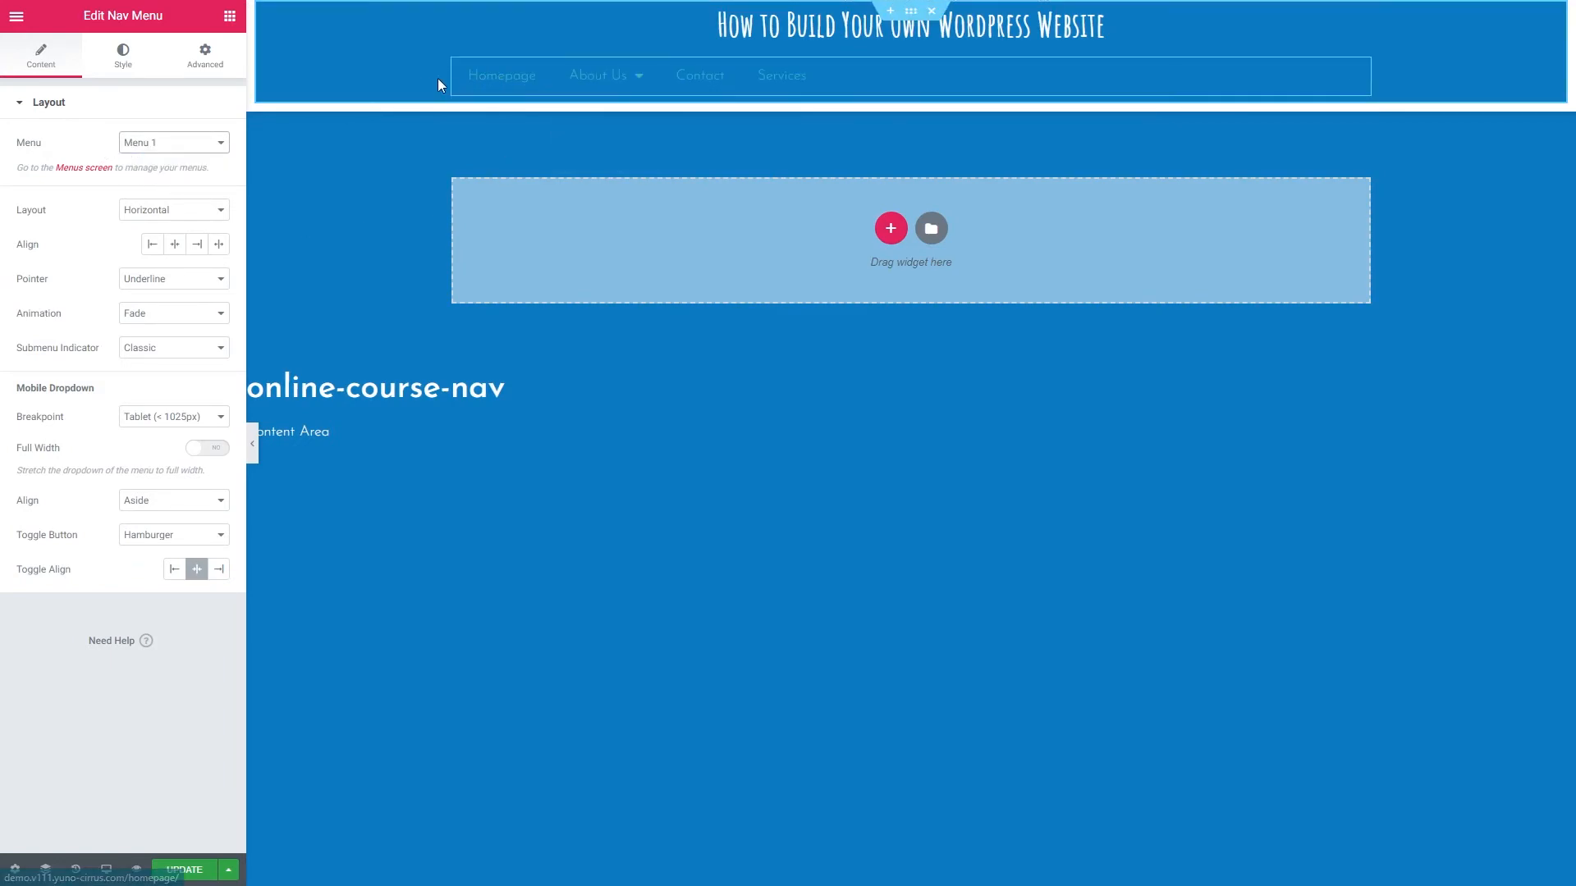
{"action": "left_click", "coordinate": [174, 246]}
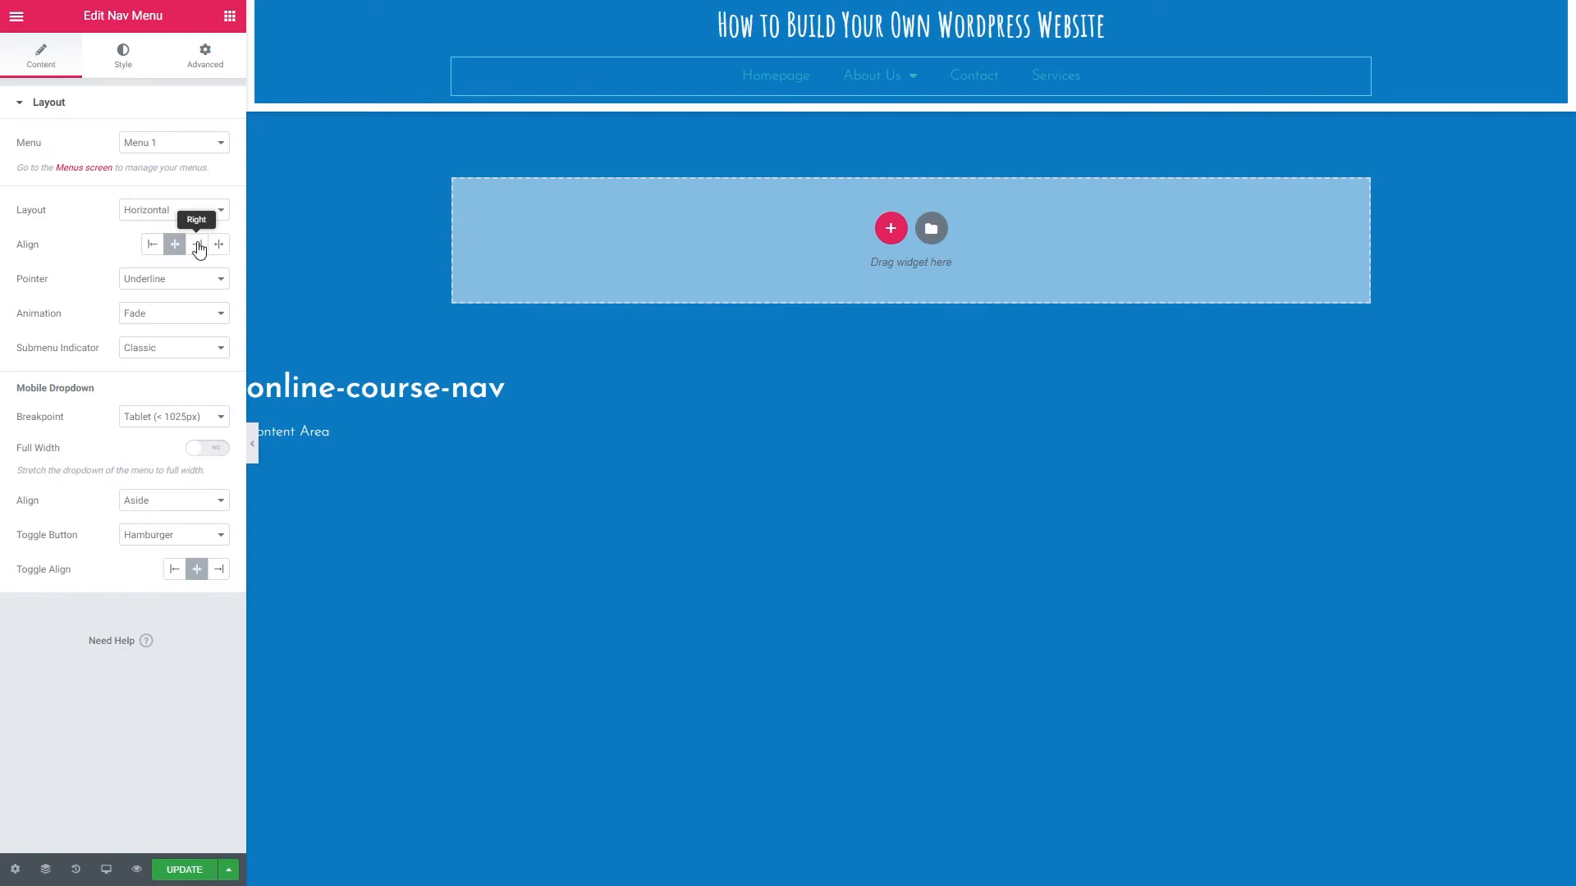
- Try the Double Line, Overline and Underline pointer styles on the nav menu items
{"action": "left_click", "coordinate": [136, 284]}
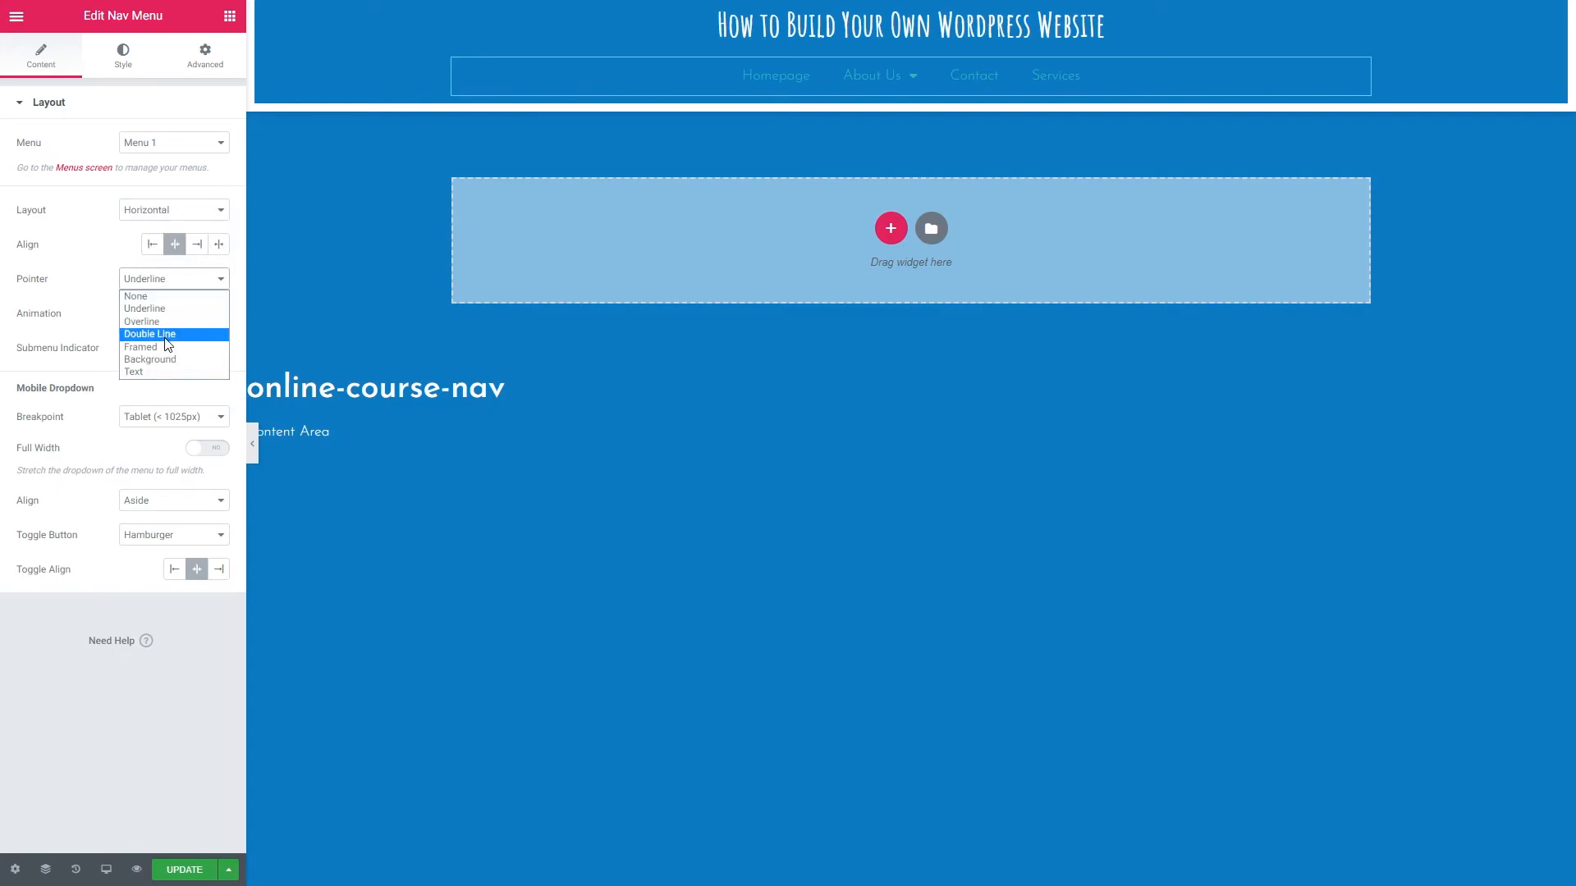
{"action": "left_click", "coordinate": [150, 335]}
{"action": "left_click", "coordinate": [170, 284]}
{"action": "left_click", "coordinate": [158, 320]}
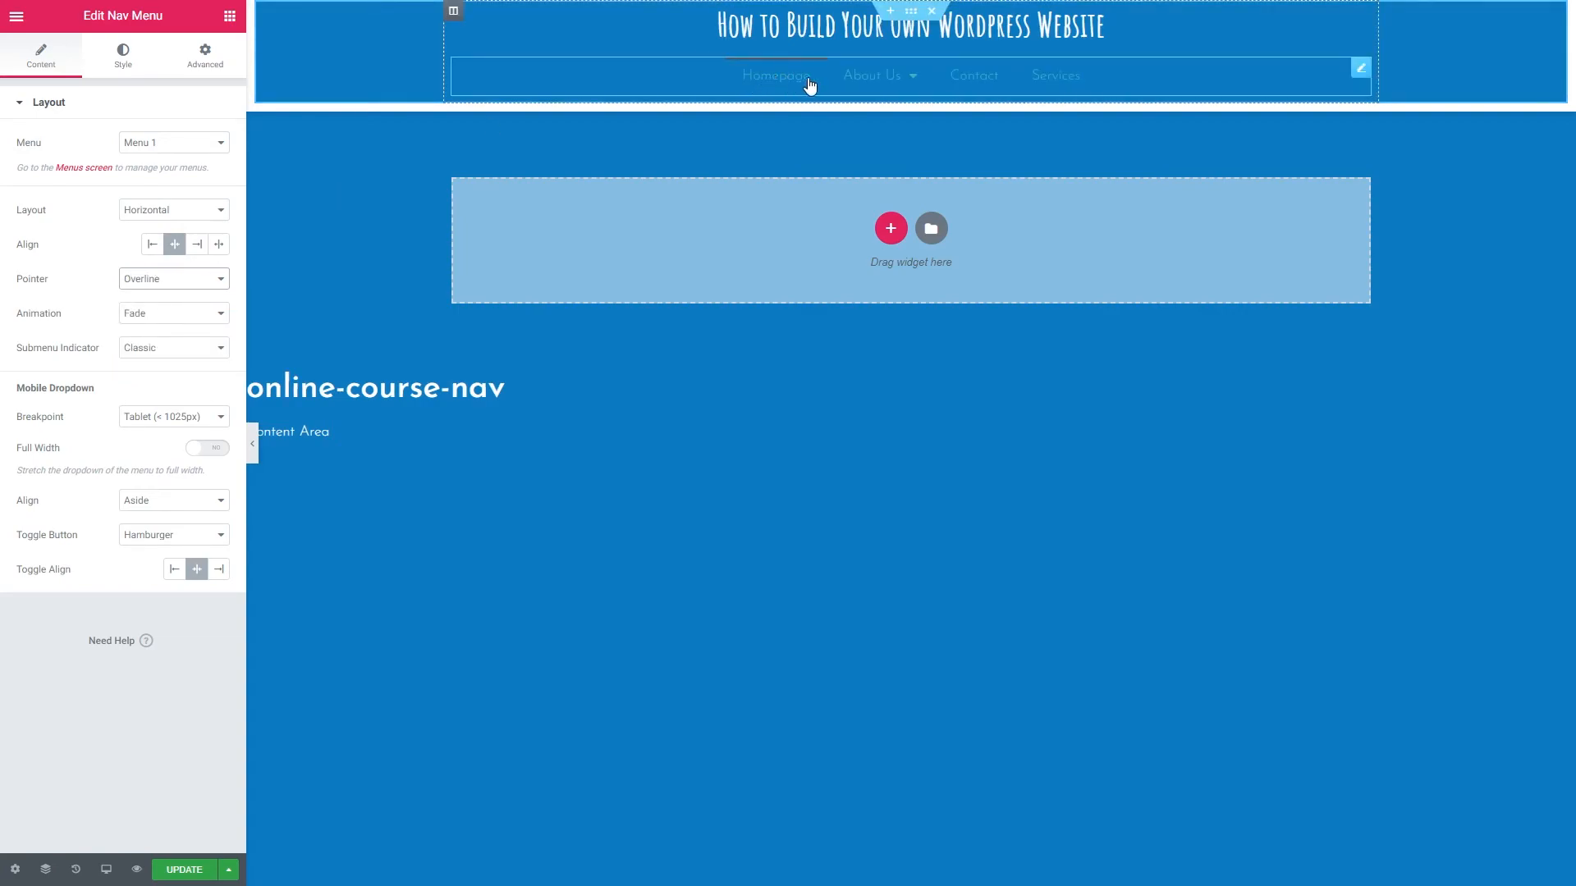
{"action": "left_click", "coordinate": [164, 279]}
{"action": "left_click", "coordinate": [135, 307]}
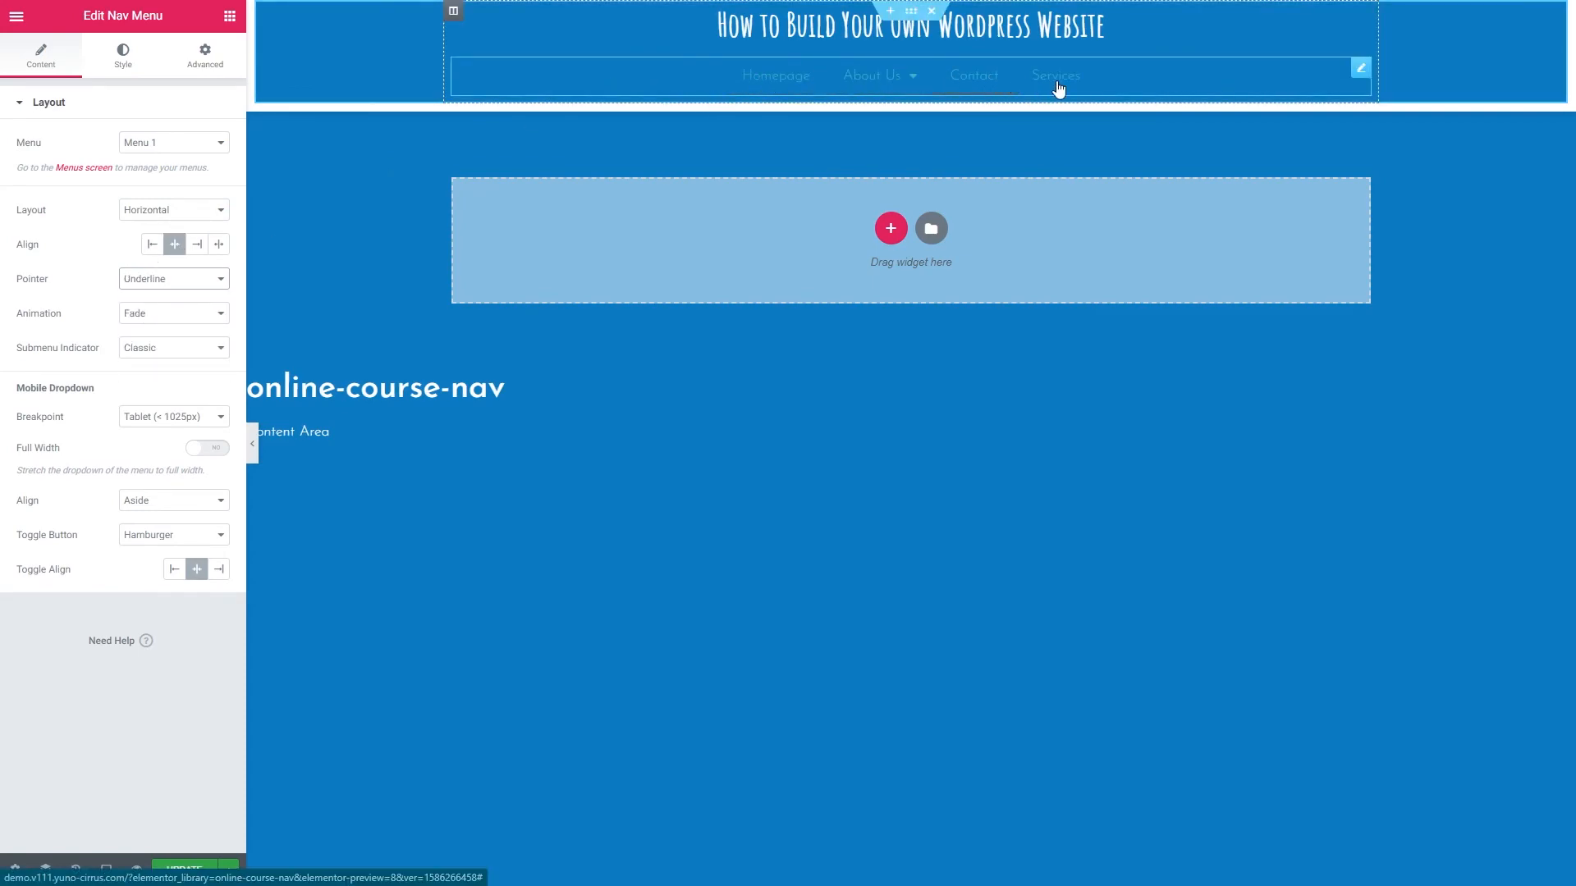
- Set the nav menu's pointer style to Background and preview it on the Homepage and About Us items
{"action": "left_click", "coordinate": [133, 283]}
{"action": "left_click", "coordinate": [150, 359]}
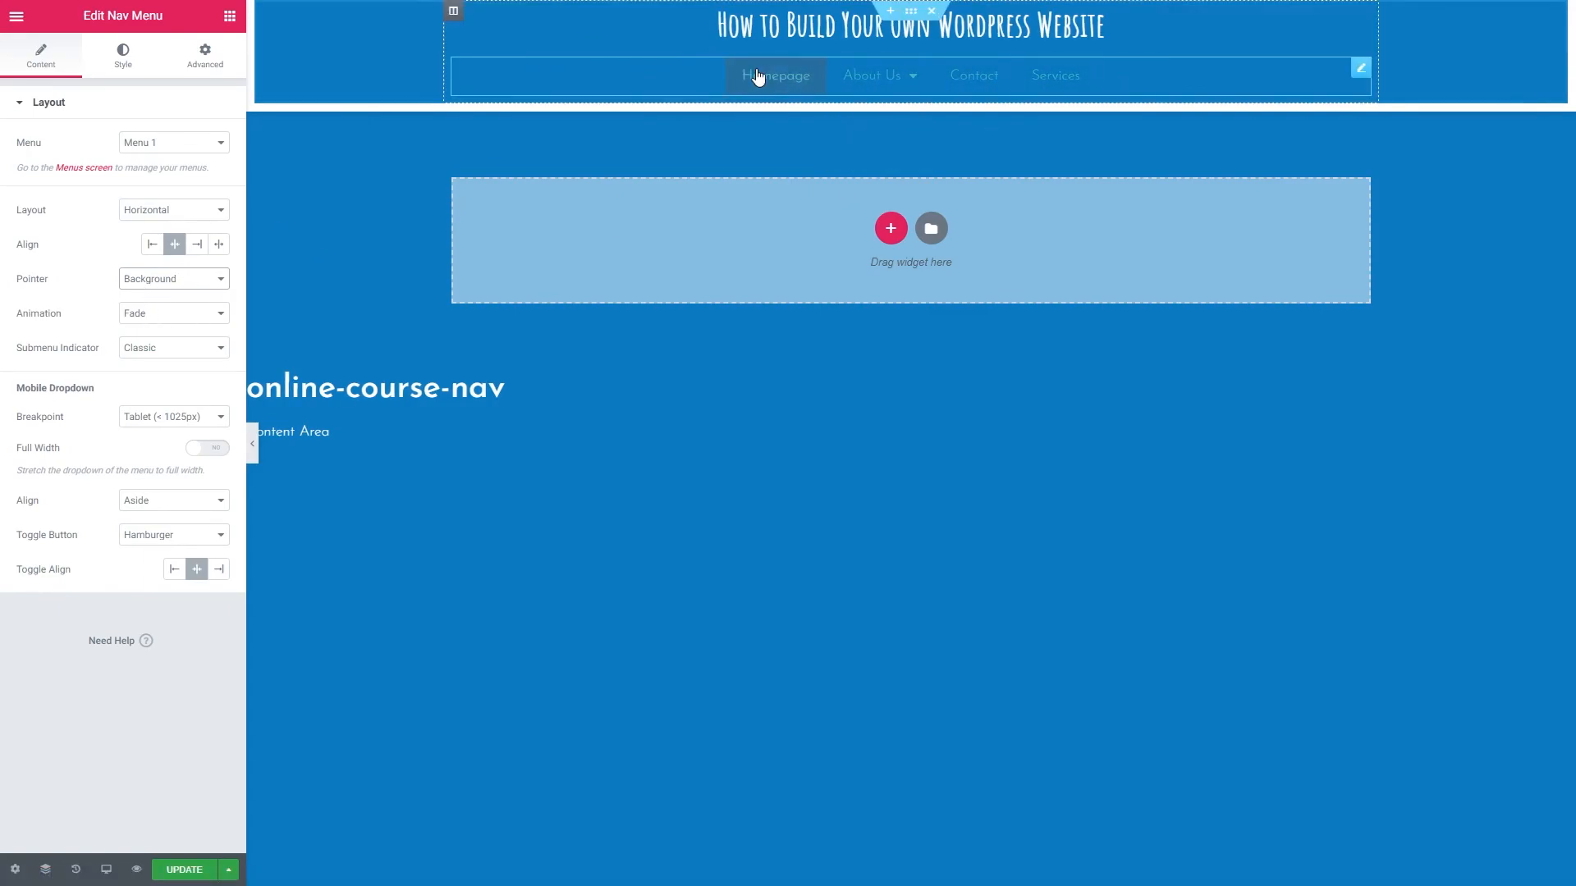
{"action": "mouse_move", "coordinate": [883, 85]}
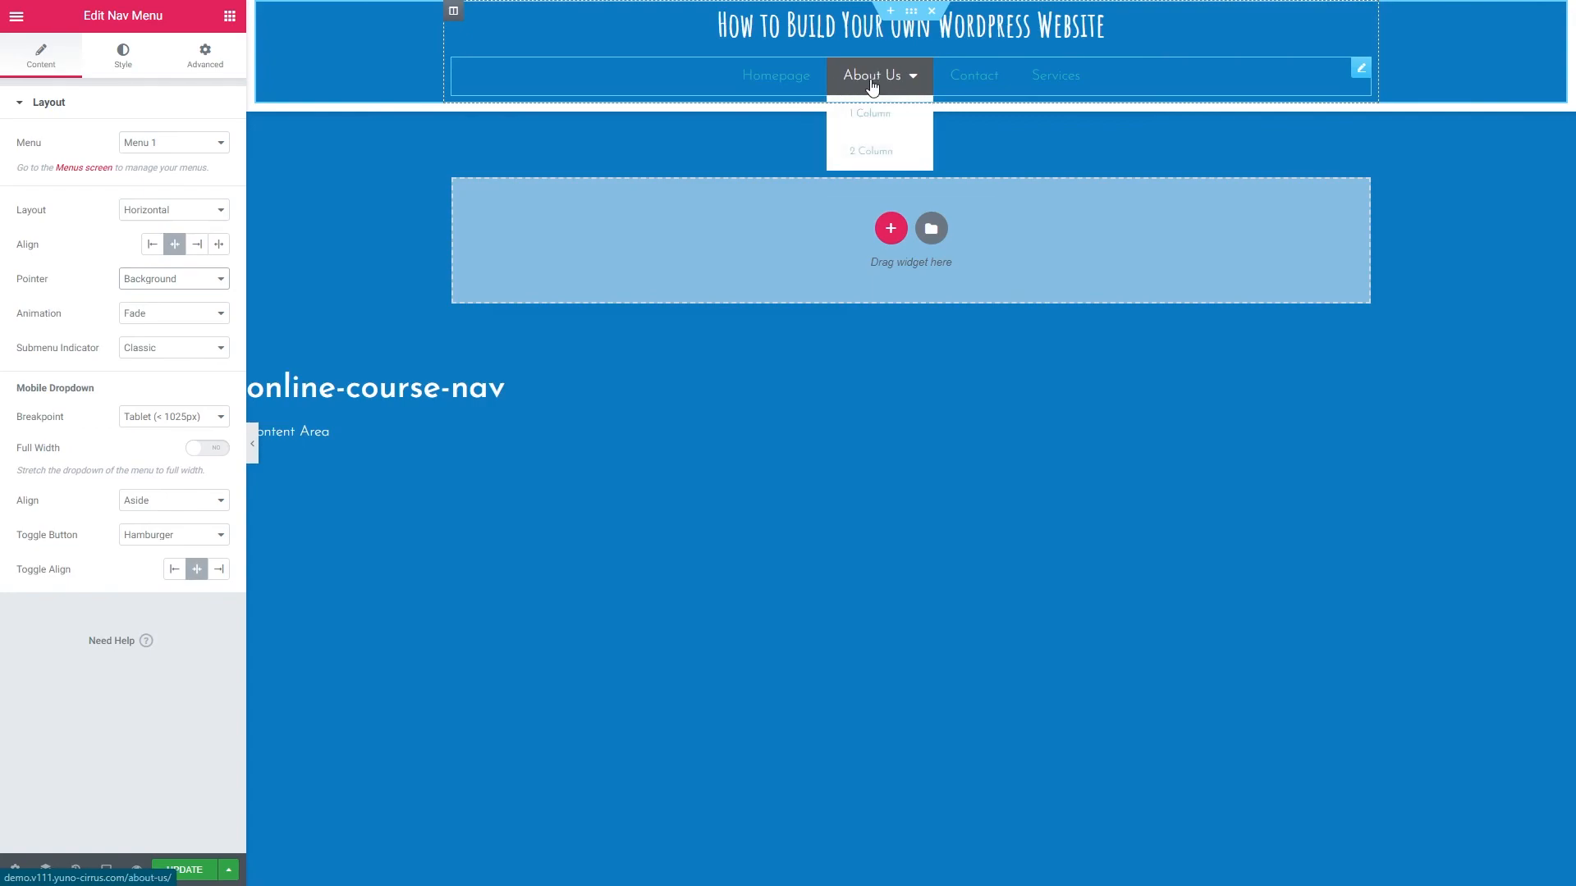
- Set the main menu's normal text color to white (#FFFFFF)
{"action": "left_click", "coordinate": [126, 67]}
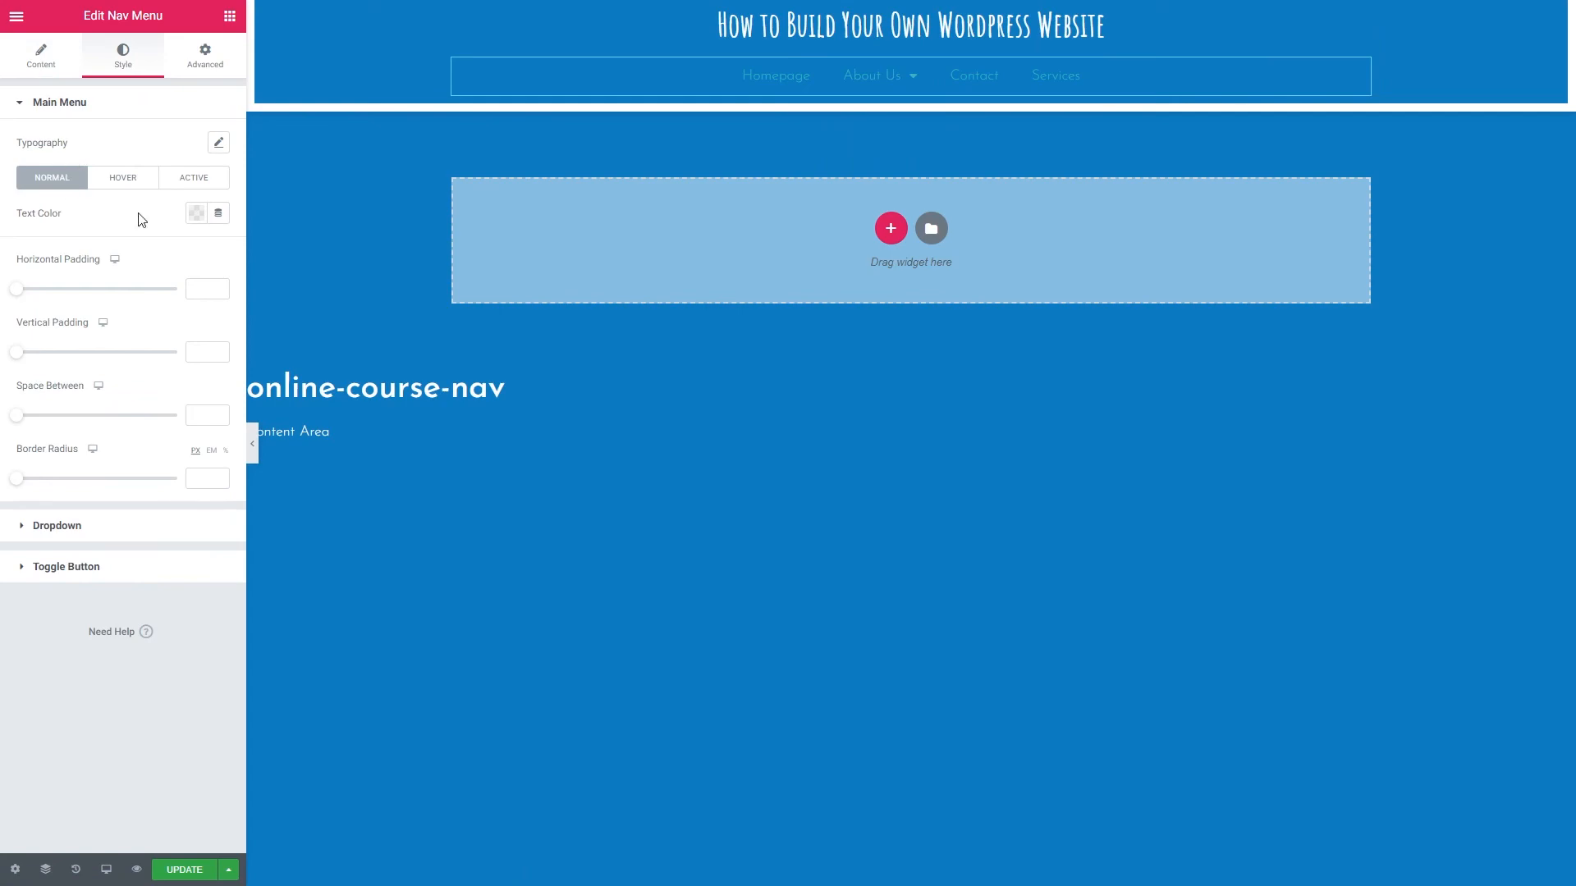
{"action": "left_click", "coordinate": [200, 227]}
{"action": "left_click", "coordinate": [273, 260]}
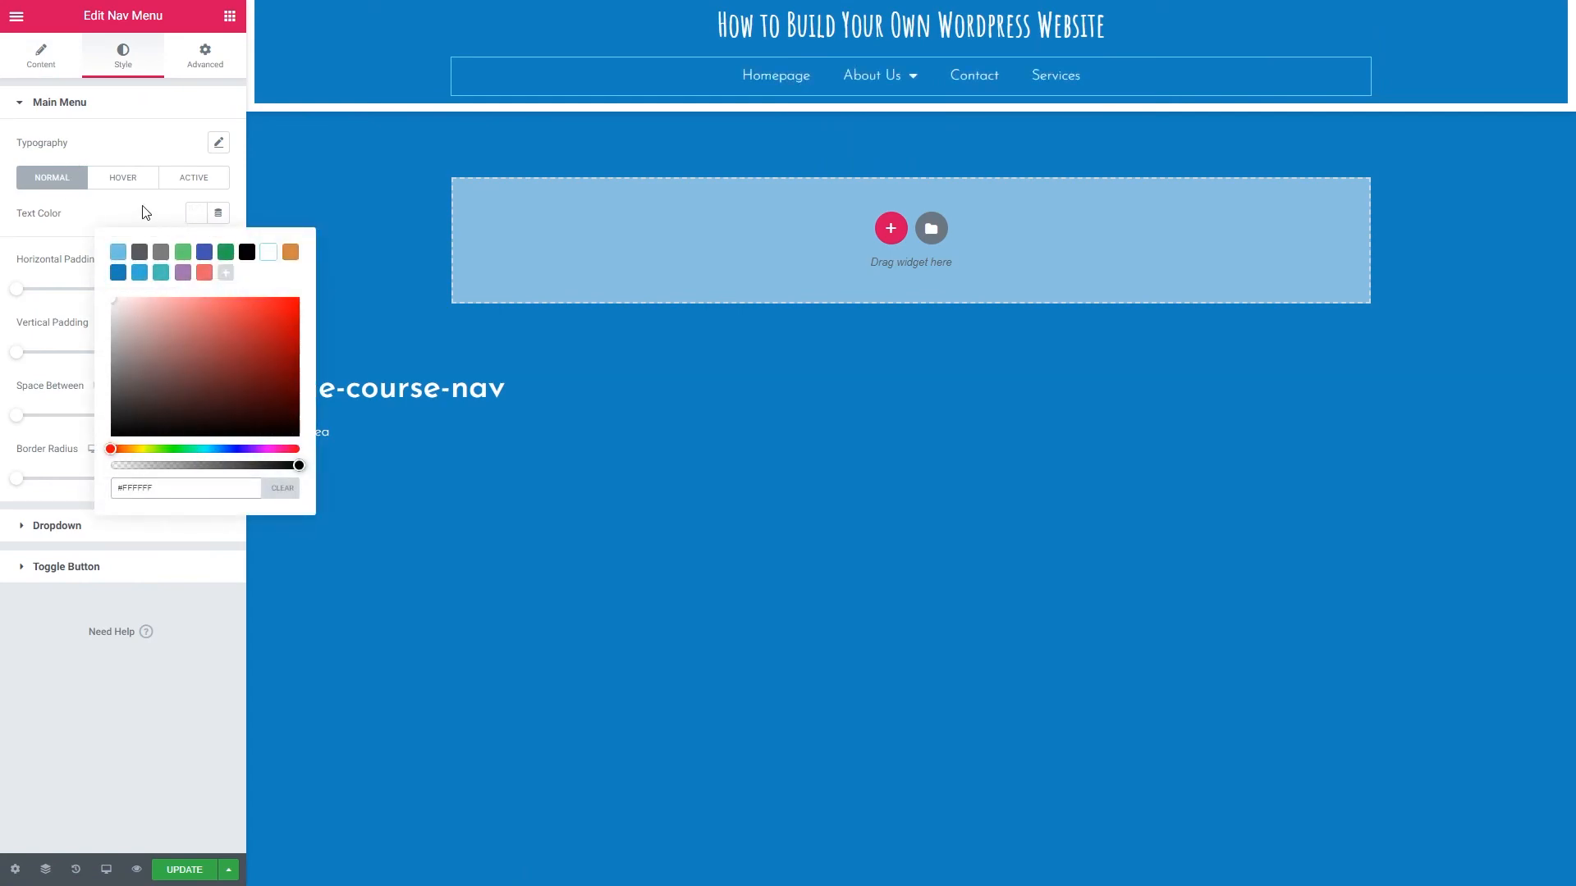
{"action": "left_click", "coordinate": [82, 189]}
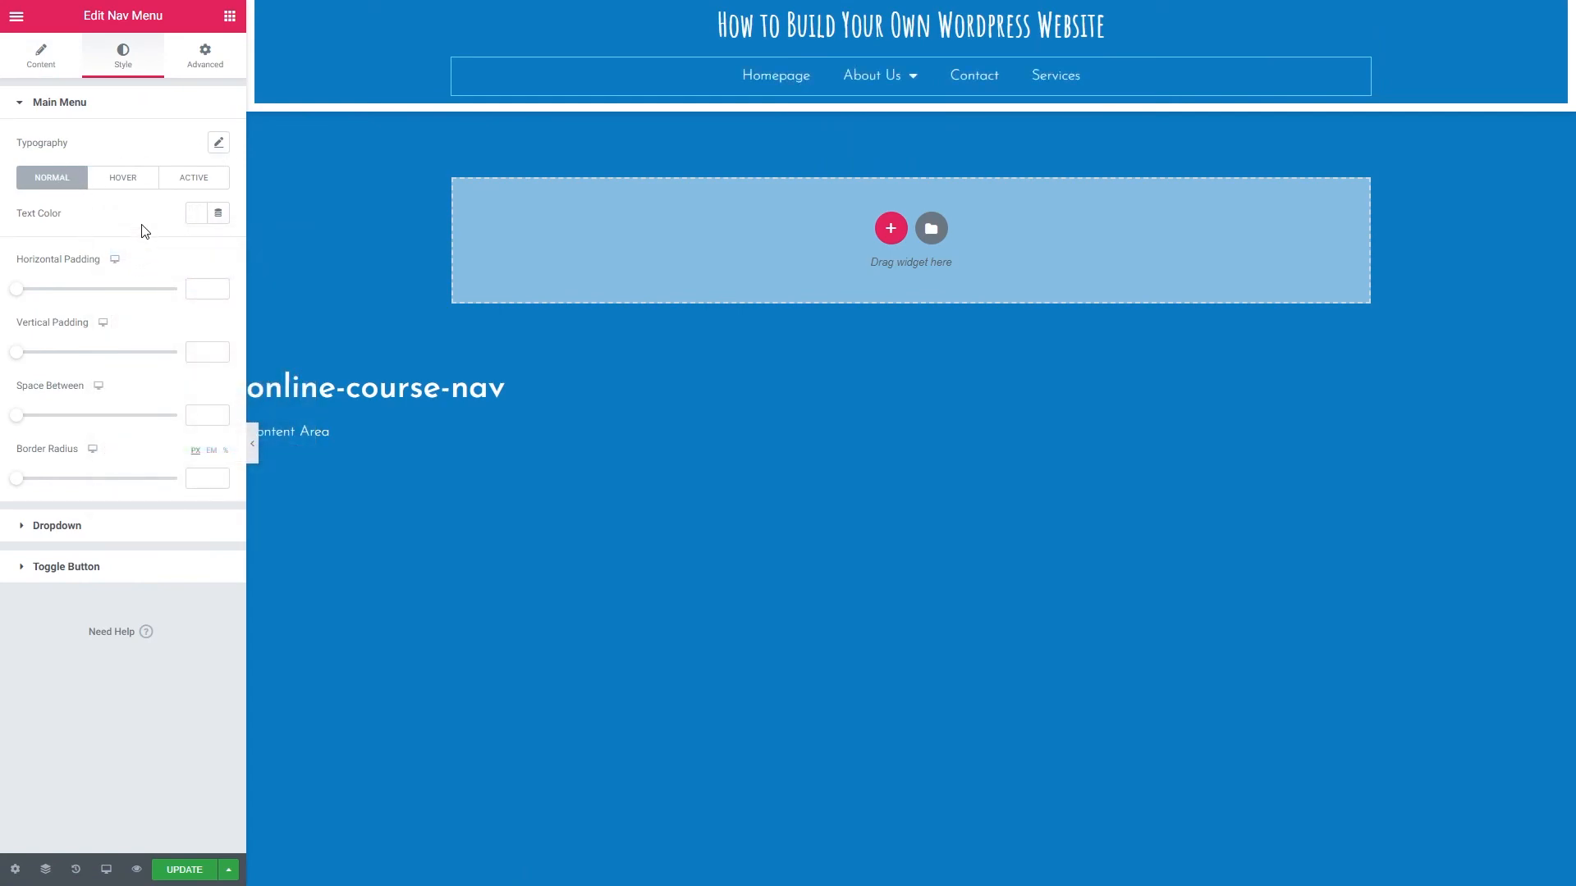